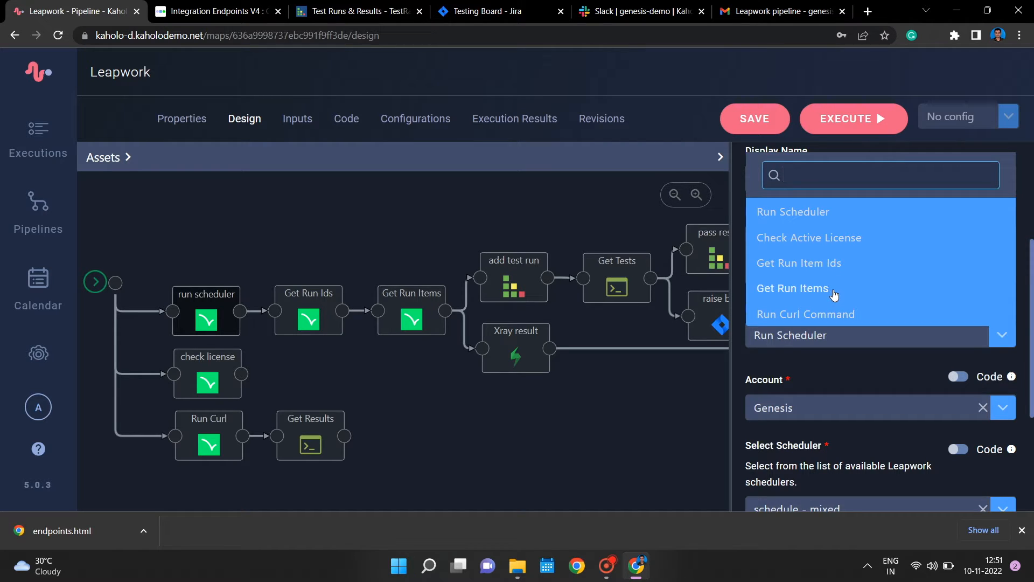
- Close the method list without changing it and review the run scheduler action's method, account, scheduler and variables settings
{"action": "left_click", "coordinate": [434, 209]}
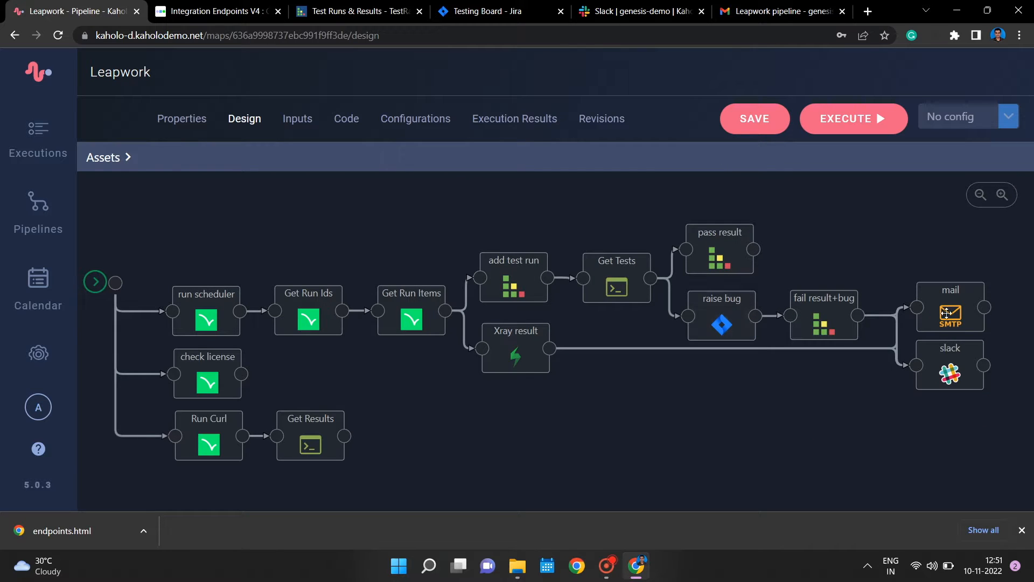
{"action": "left_click", "coordinate": [198, 296]}
{"action": "scroll", "coordinate": [982, 344], "scroll_direction": "down", "scroll_amount": 1}
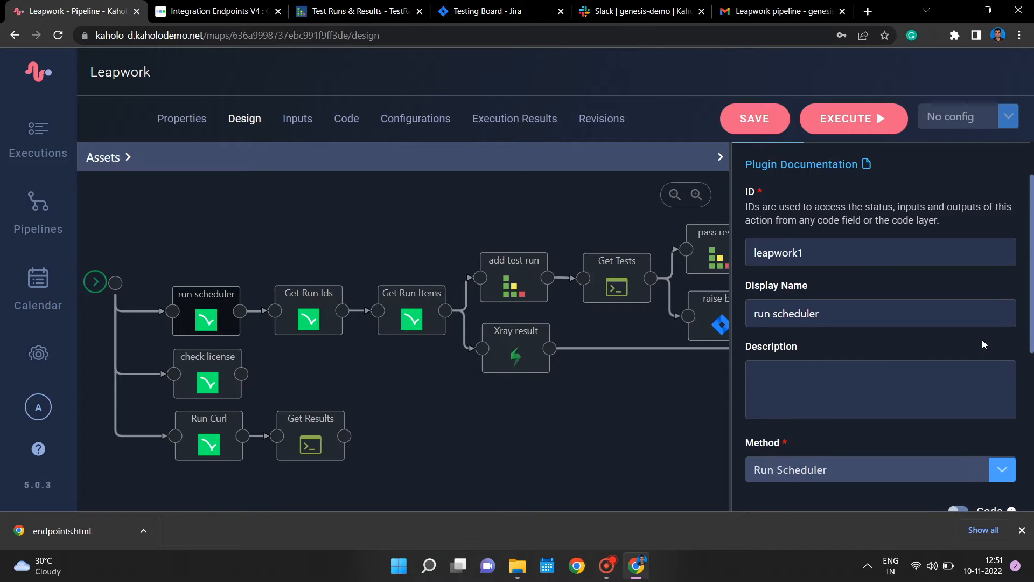
{"action": "scroll", "coordinate": [983, 344], "scroll_direction": "down", "scroll_amount": 2}
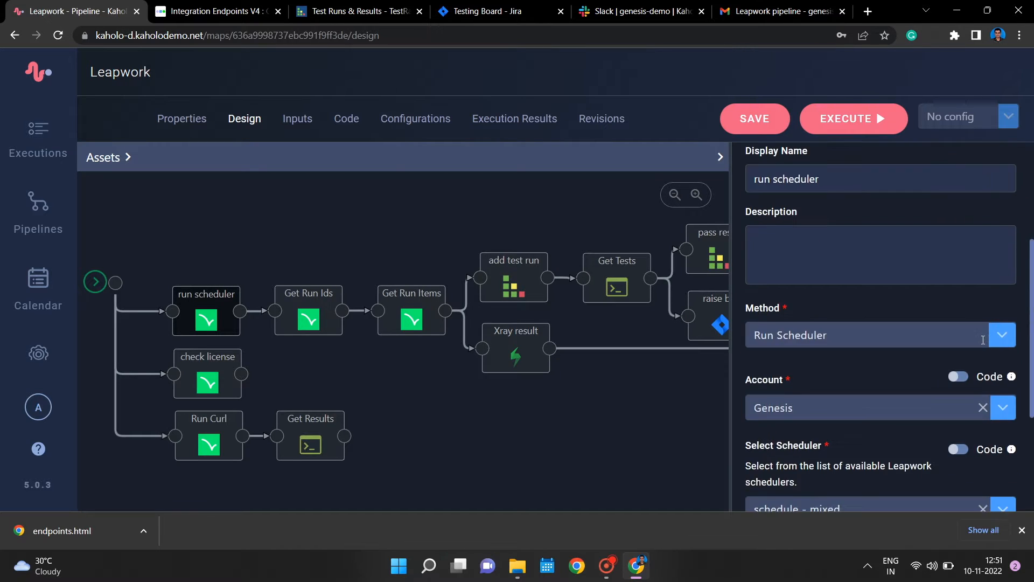
{"action": "scroll", "coordinate": [981, 341], "scroll_direction": "down", "scroll_amount": 2}
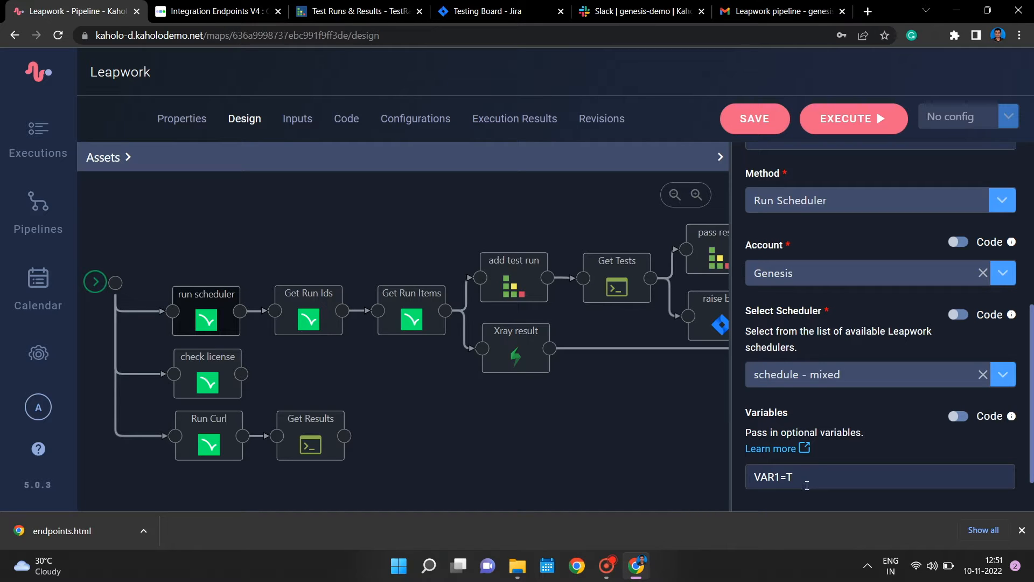
- Inspect the configuration of the check license action and of the Run Curl action, including its curl command
{"action": "left_click", "coordinate": [226, 356]}
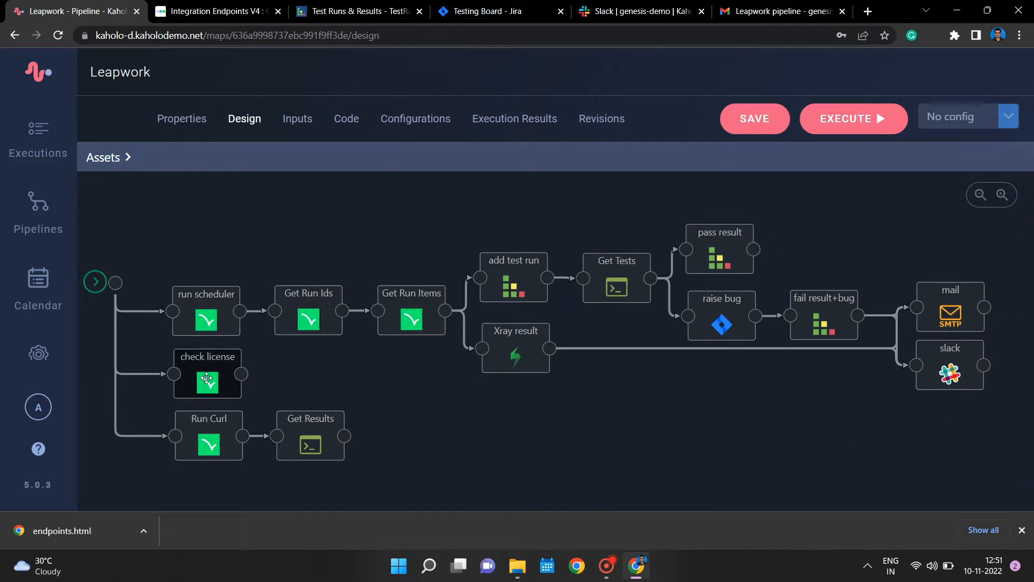
{"action": "scroll", "coordinate": [914, 422], "scroll_direction": "down", "scroll_amount": 3}
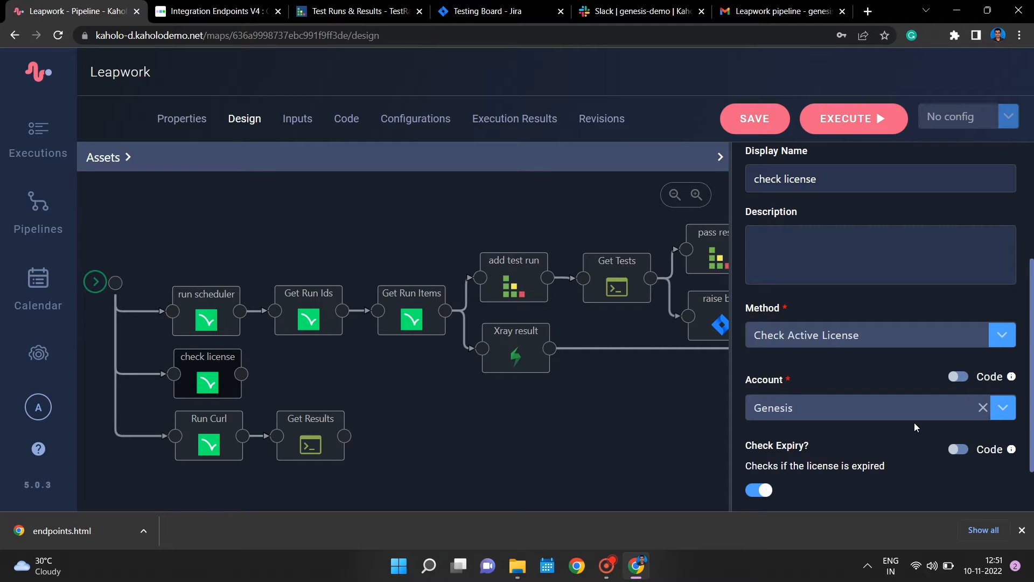
{"action": "left_click", "coordinate": [197, 440]}
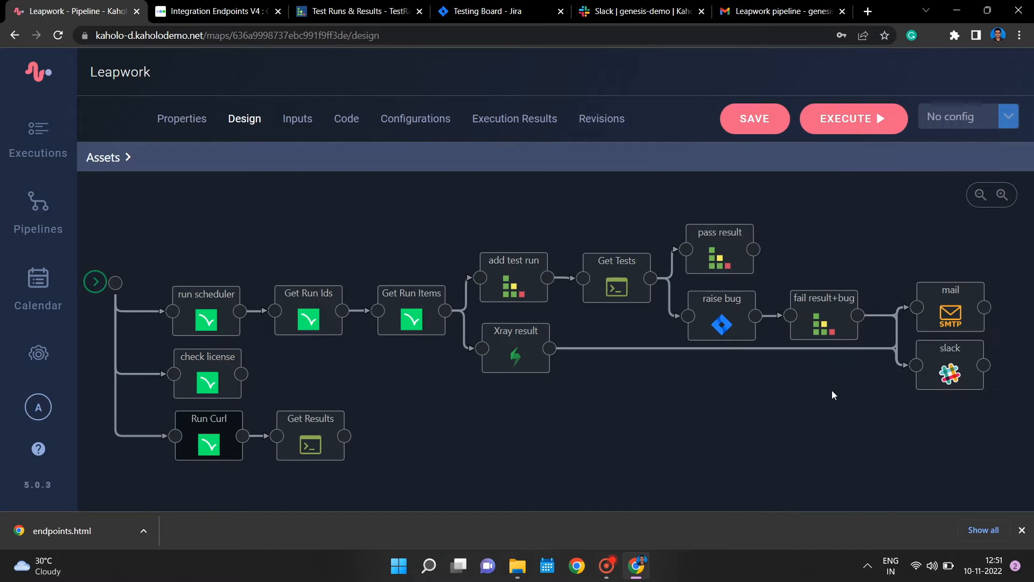
{"action": "scroll", "coordinate": [888, 427], "scroll_direction": "down", "scroll_amount": 4}
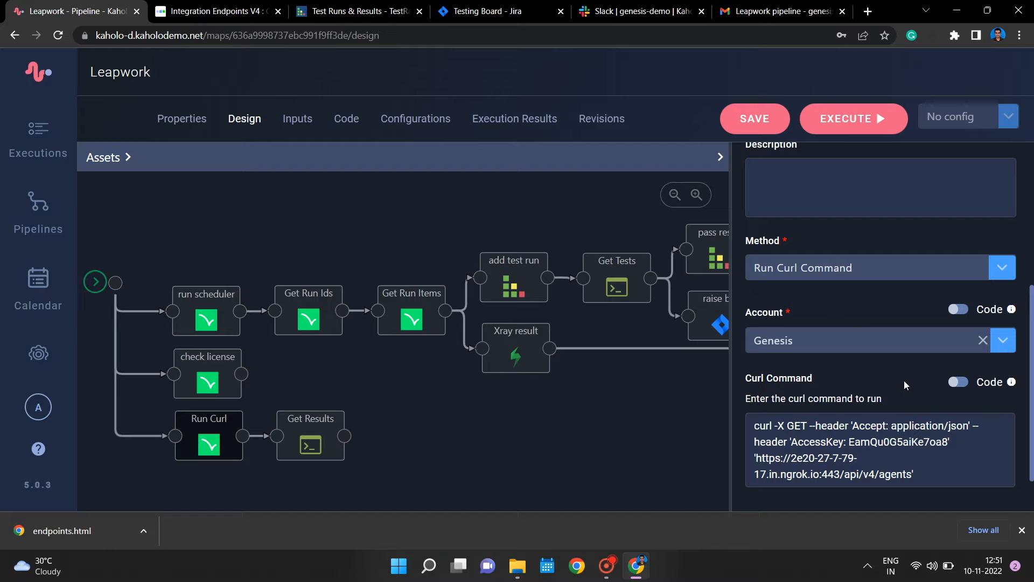
- Open the Leapwork plugin documentation from the Run Curl action and follow its link to the V4 API endpoints page
{"action": "scroll", "coordinate": [882, 383], "scroll_direction": "up", "scroll_amount": 5}
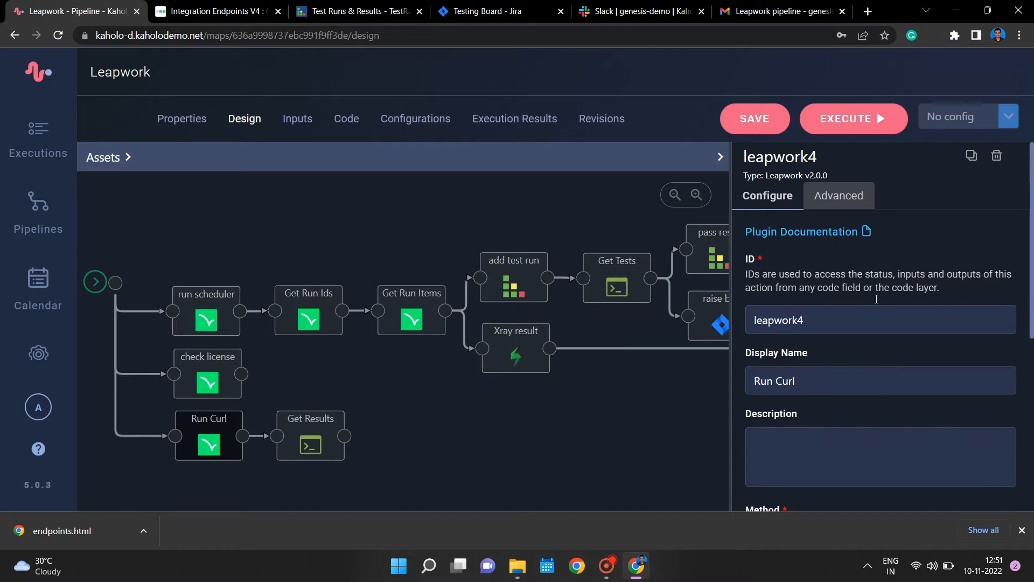
{"action": "left_click", "coordinate": [832, 231]}
{"action": "scroll", "coordinate": [591, 300], "scroll_direction": "down", "scroll_amount": 15}
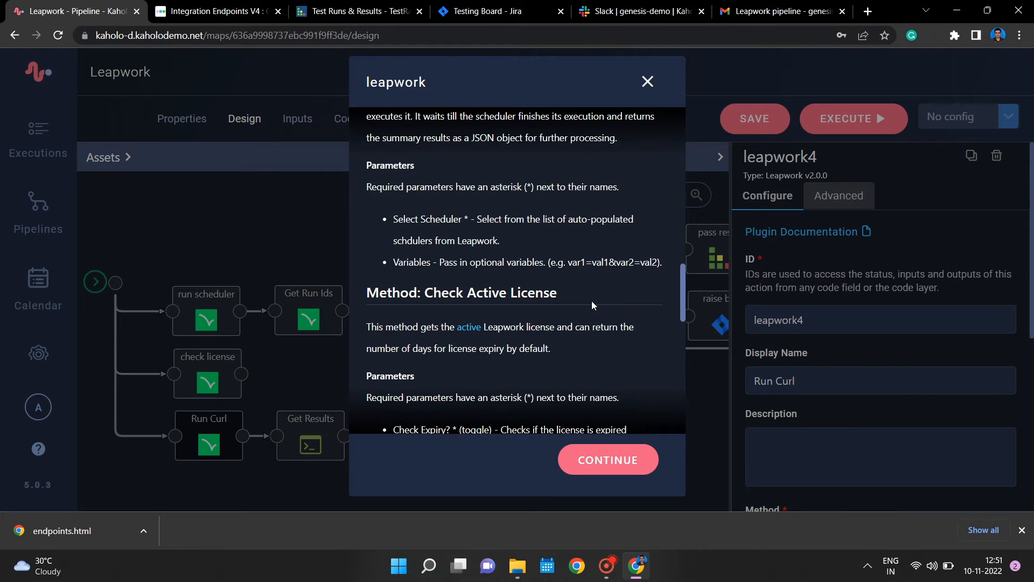
{"action": "left_click", "coordinate": [646, 207]}
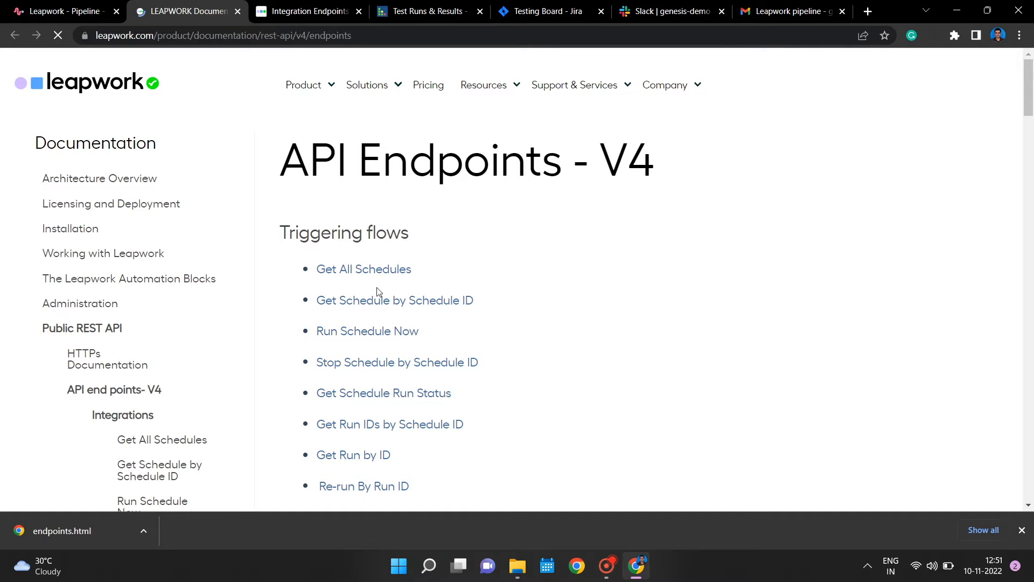
- View the curl example for Get All Schedules, closing the older Integration Endpoints tab, and return to the pipeline with the plugin documentation closed
{"action": "left_click", "coordinate": [383, 275]}
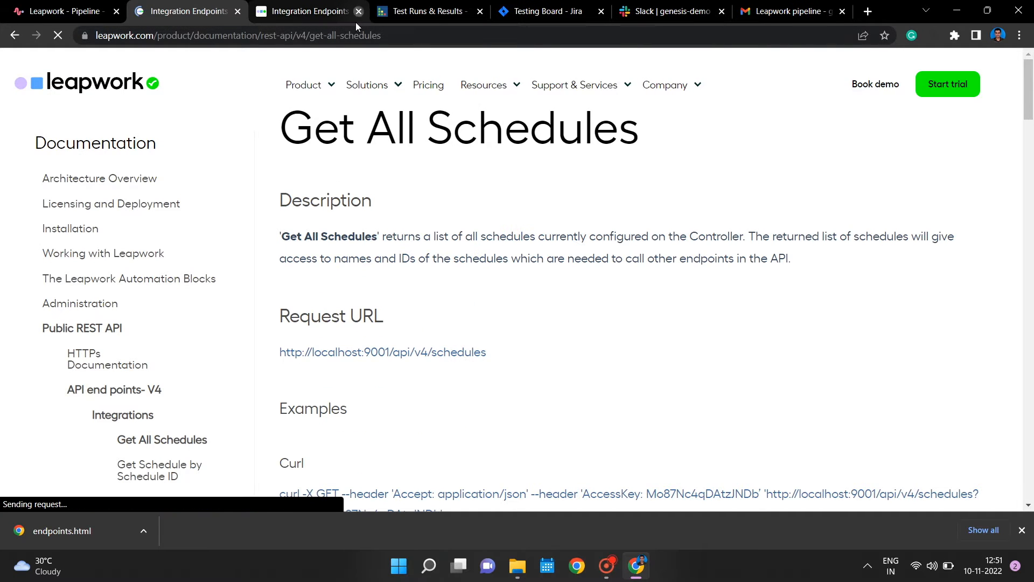
{"action": "left_click", "coordinate": [357, 12]}
{"action": "scroll", "coordinate": [400, 296], "scroll_direction": "down", "scroll_amount": 2}
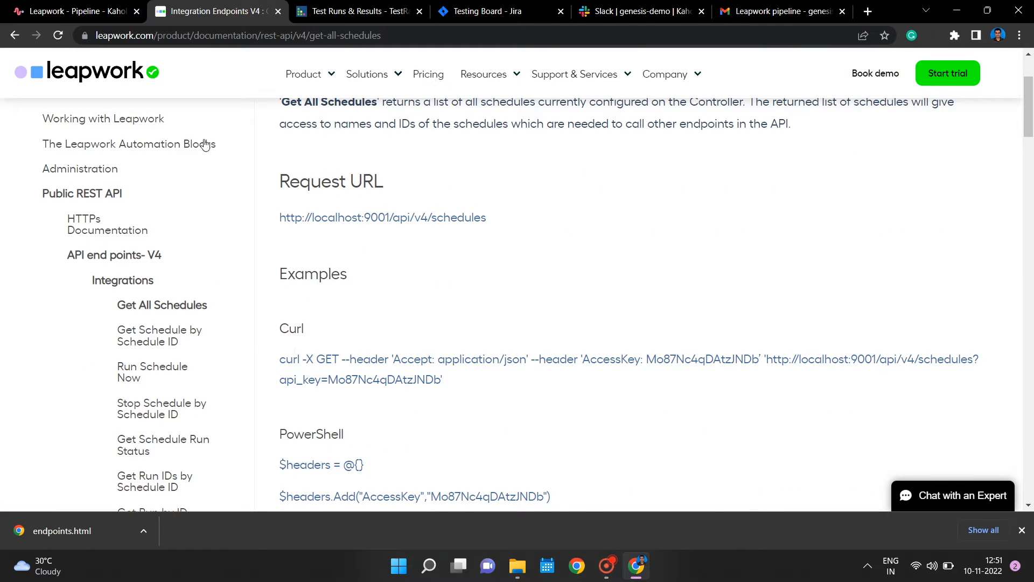
{"action": "left_click", "coordinate": [97, 8]}
{"action": "left_click", "coordinate": [638, 460]}
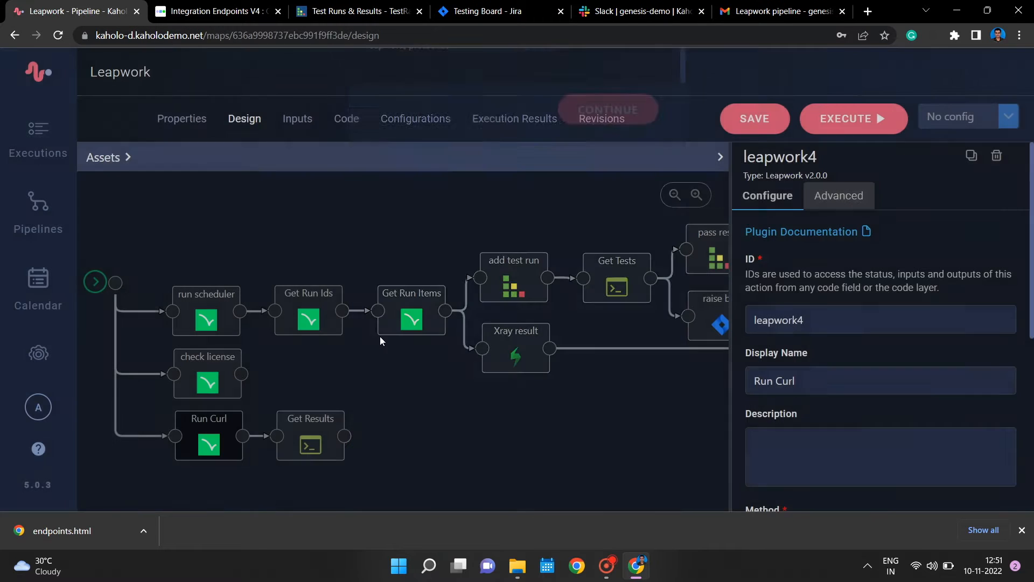
- Review how the Get Run Ids and Get Run Items actions take their run ID and run item IDs from preceding actions
{"action": "left_click", "coordinate": [308, 315]}
{"action": "scroll", "coordinate": [922, 344], "scroll_direction": "down", "scroll_amount": 4}
{"action": "scroll", "coordinate": [922, 344], "scroll_direction": "down", "scroll_amount": 1}
{"action": "scroll", "coordinate": [924, 350], "scroll_direction": "down", "scroll_amount": 1}
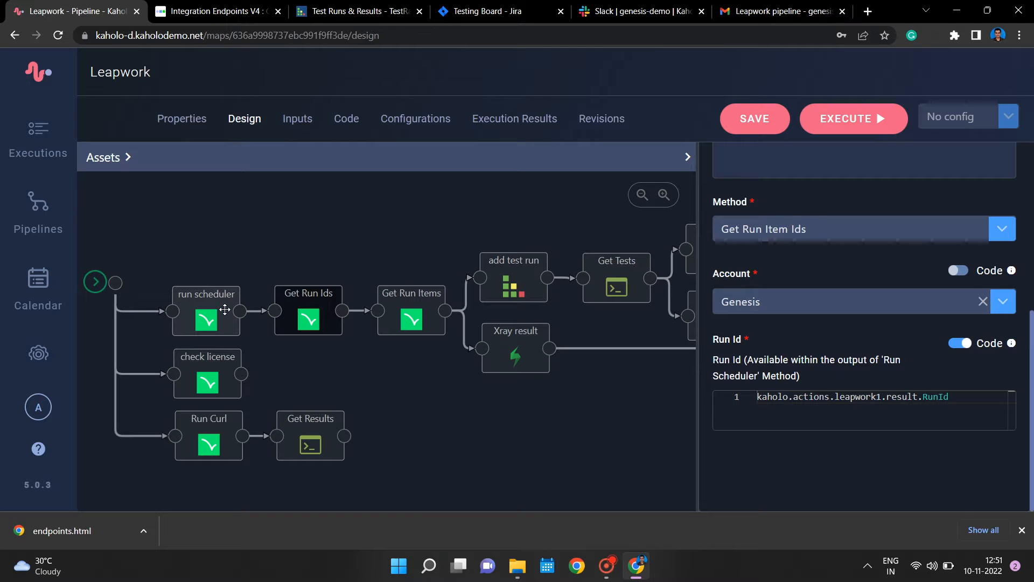
{"action": "left_click", "coordinate": [471, 268]}
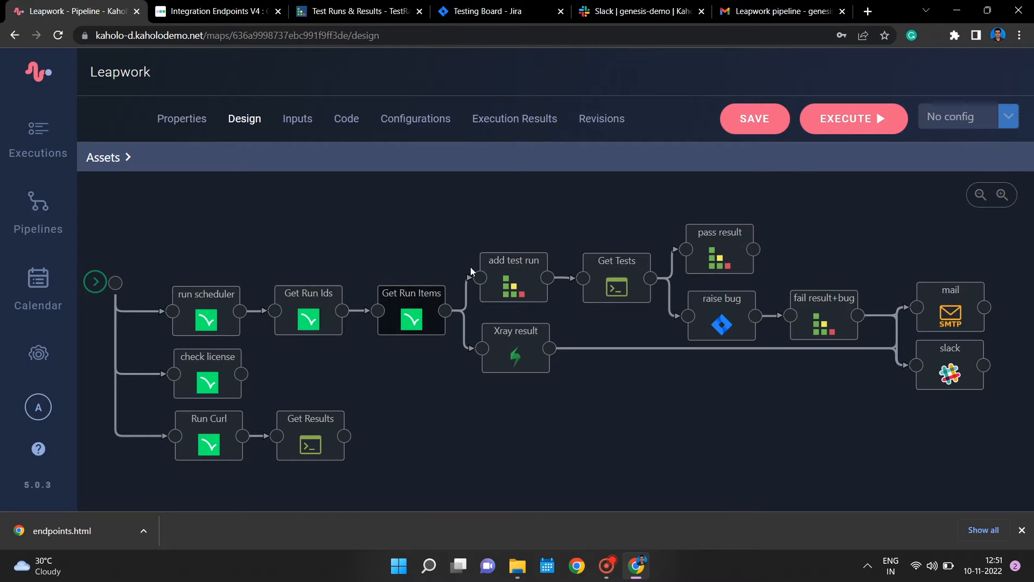
{"action": "scroll", "coordinate": [843, 405], "scroll_direction": "down", "scroll_amount": 5}
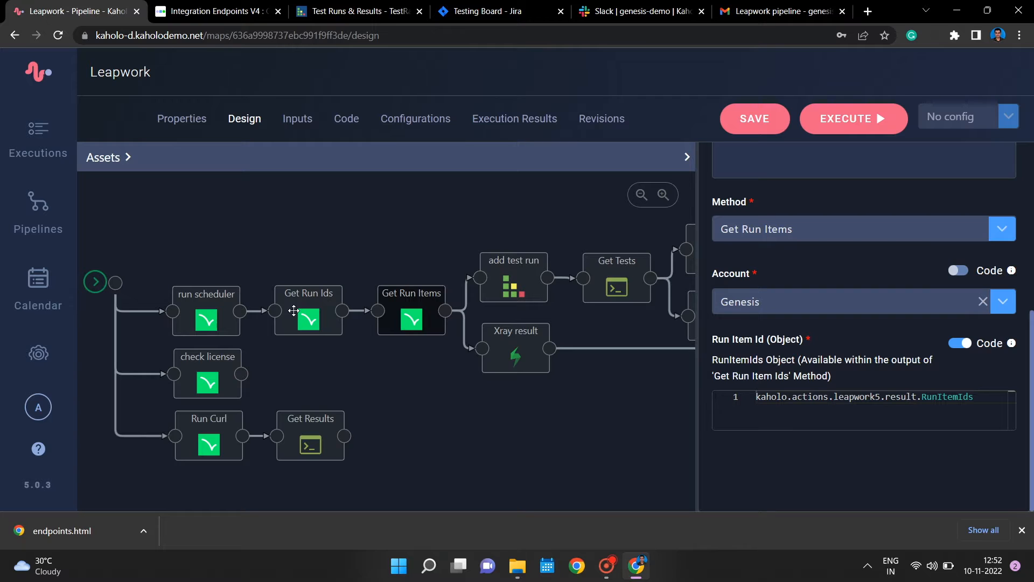
- Review the add test run action's project, test run name, description code and test cases
{"action": "left_click", "coordinate": [493, 272]}
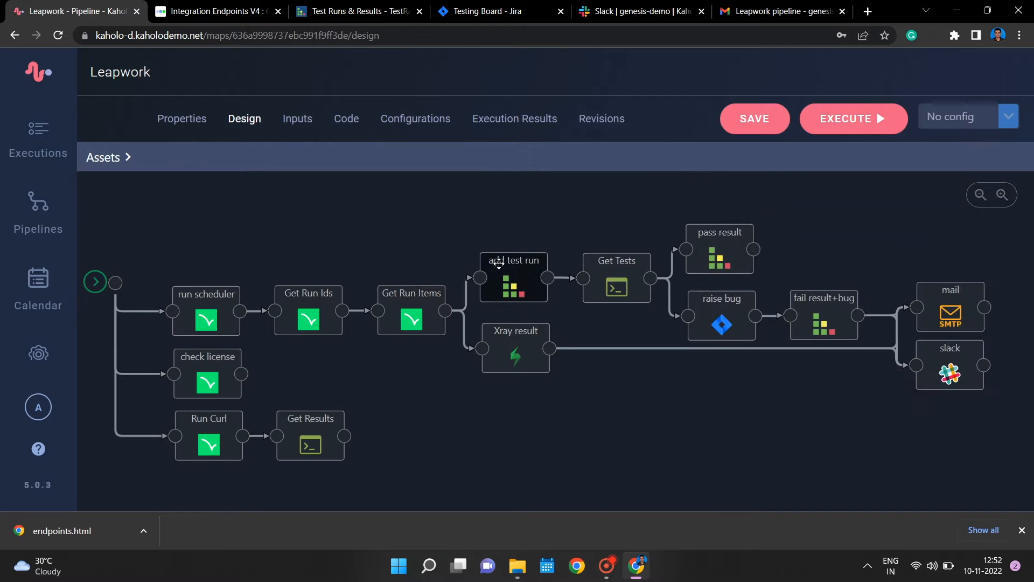
{"action": "scroll", "coordinate": [926, 344], "scroll_direction": "down", "scroll_amount": 6}
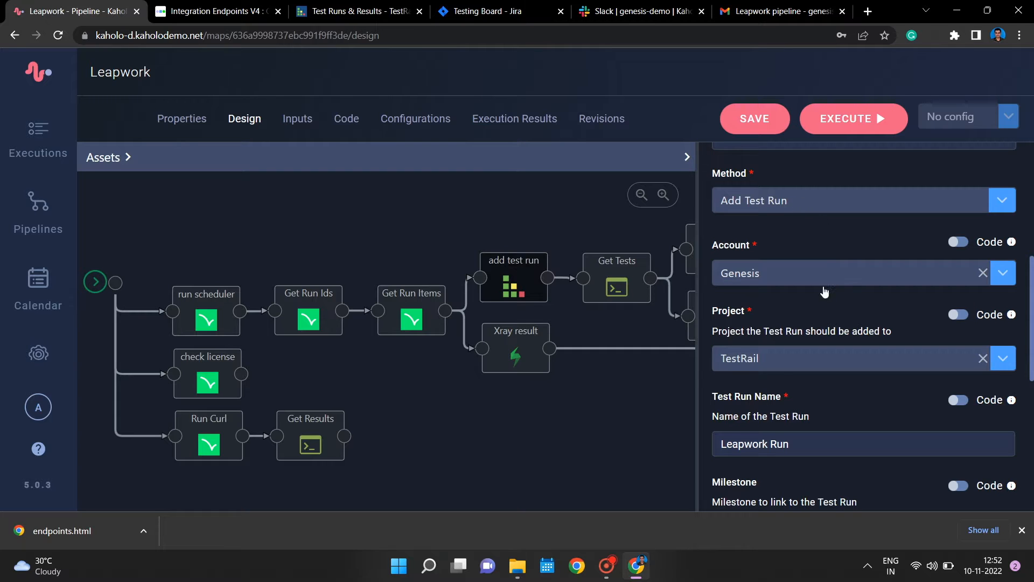
{"action": "scroll", "coordinate": [777, 394], "scroll_direction": "down", "scroll_amount": 3}
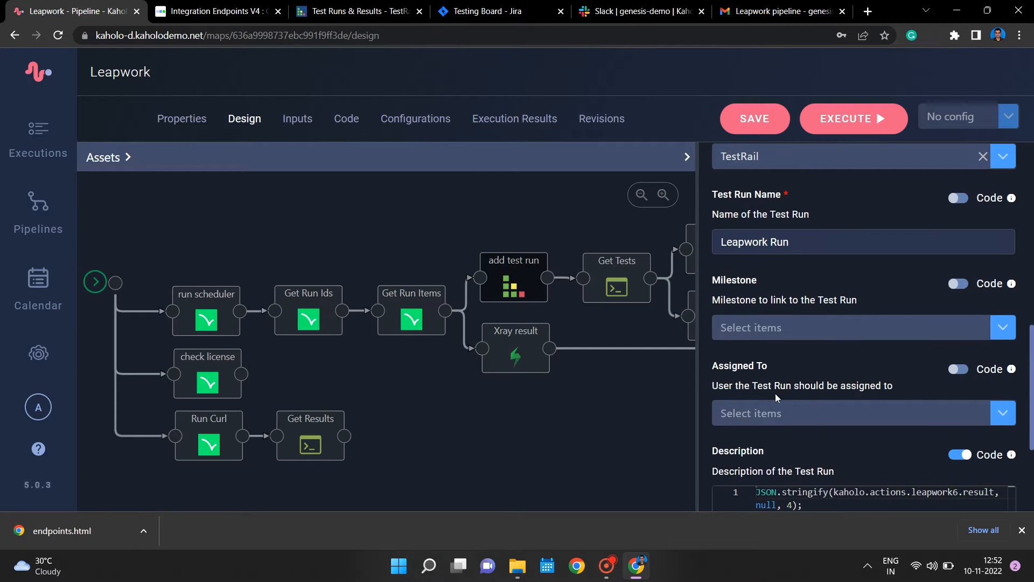
{"action": "scroll", "coordinate": [775, 394], "scroll_direction": "down", "scroll_amount": 2}
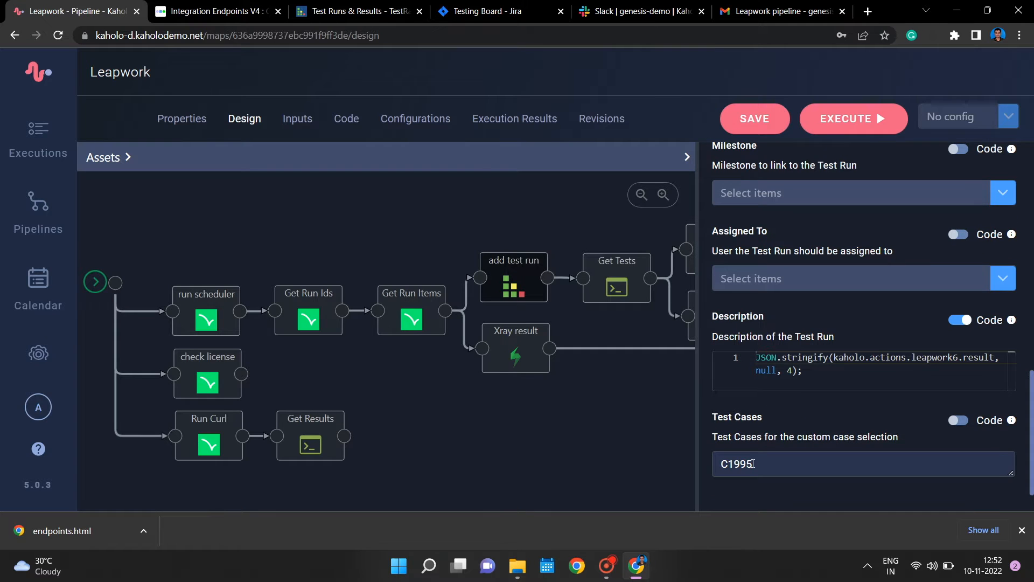
- Examine the Get Tests action's command and the getTests function it calls in the pipeline code
{"action": "left_click", "coordinate": [617, 285]}
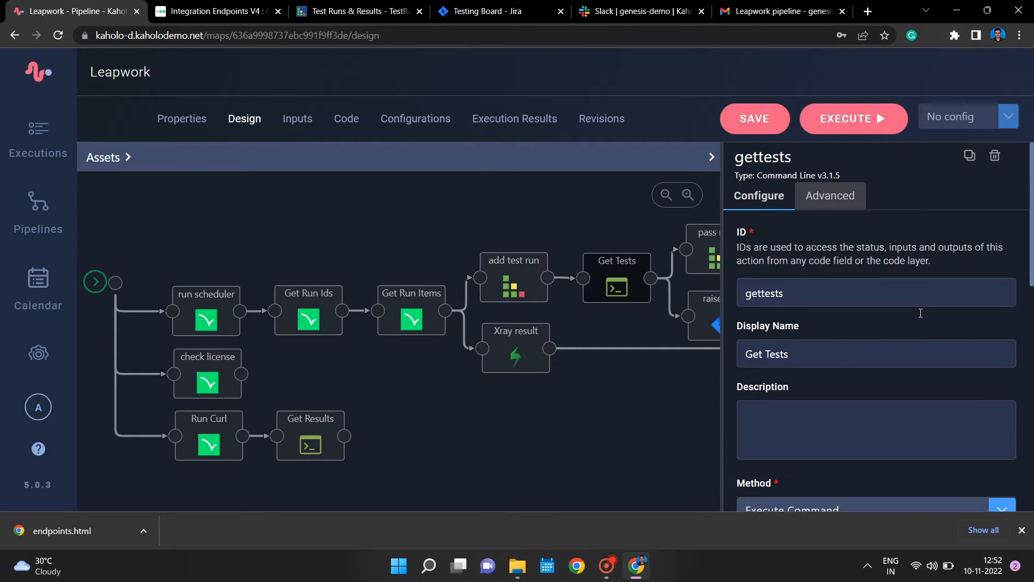
{"action": "scroll", "coordinate": [918, 330], "scroll_direction": "down", "scroll_amount": 1}
{"action": "scroll", "coordinate": [918, 326], "scroll_direction": "down", "scroll_amount": 5}
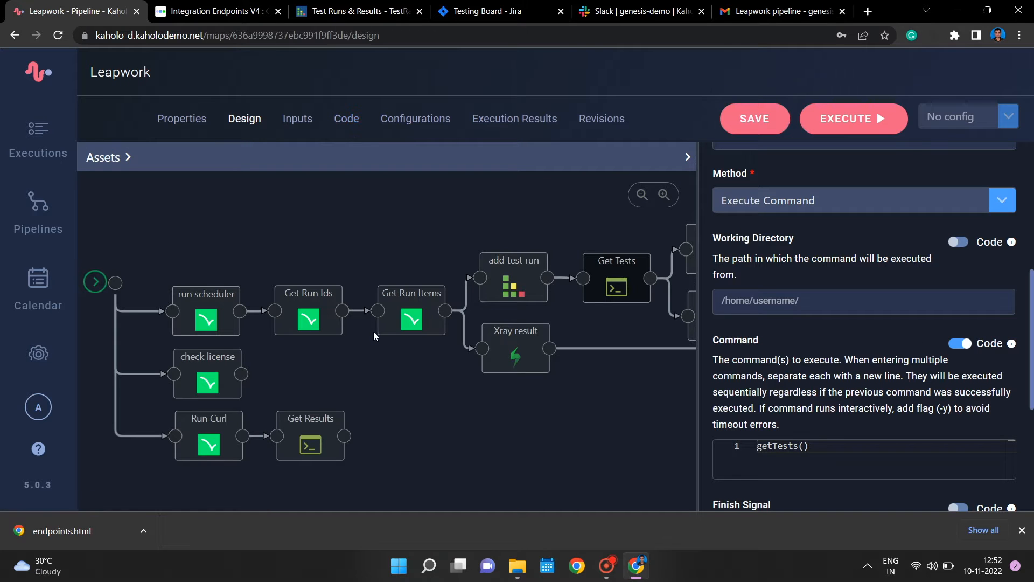
{"action": "left_click", "coordinate": [346, 120]}
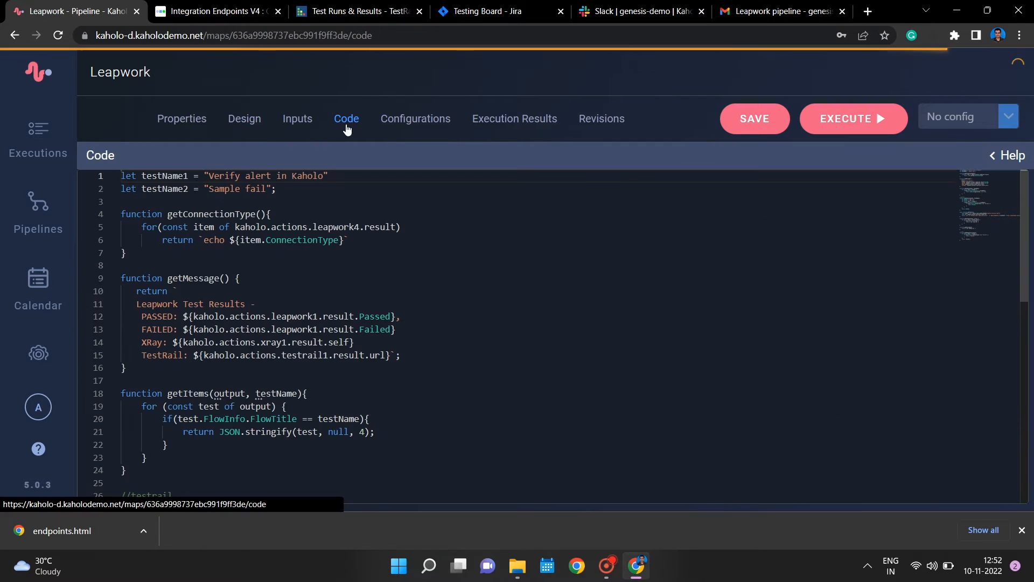
{"action": "scroll", "coordinate": [323, 368], "scroll_direction": "down", "scroll_amount": 6}
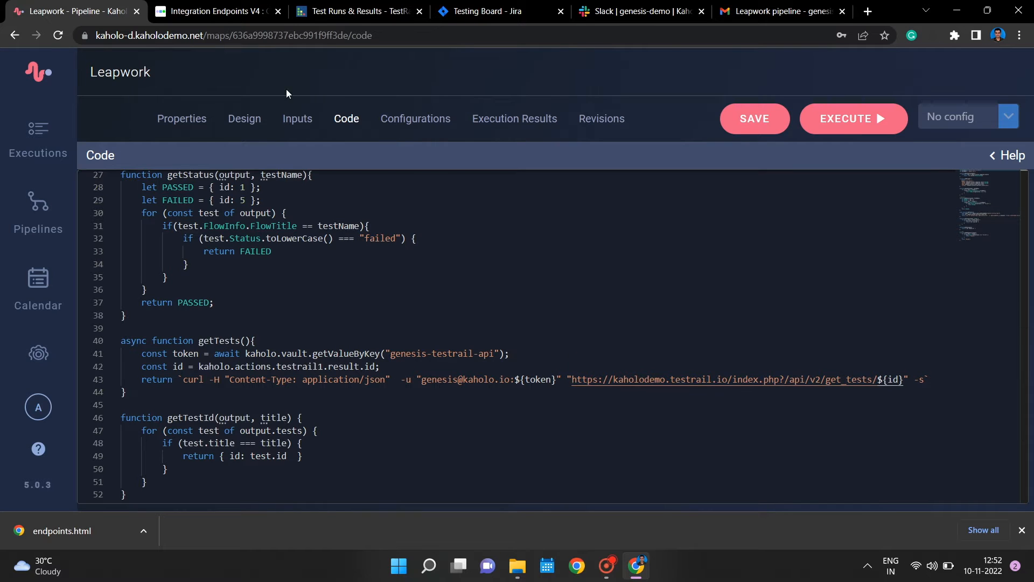
- Return to the pipeline design and review the pass result action's parameters from method and test run through to defects
{"action": "left_click", "coordinate": [257, 128]}
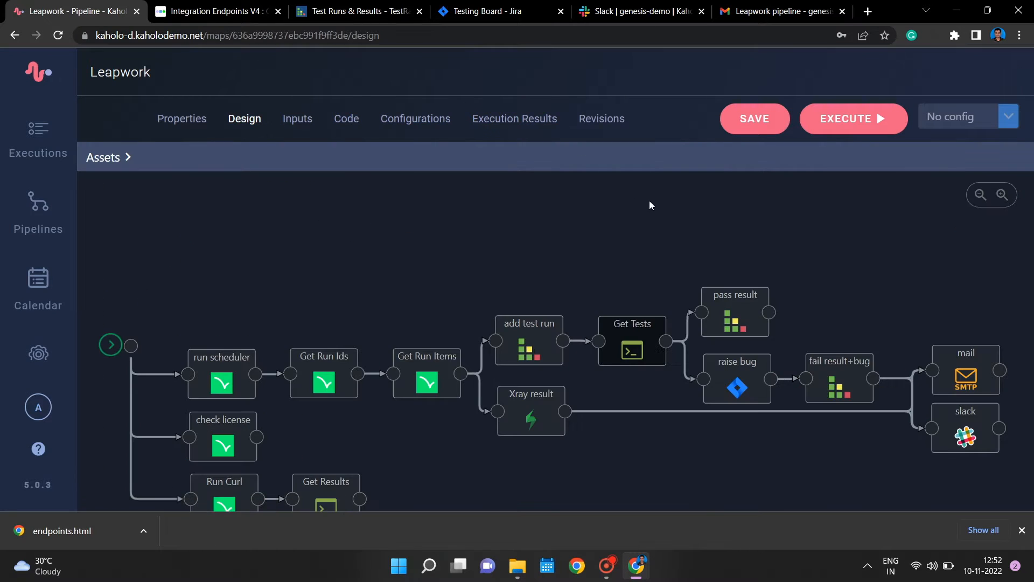
{"action": "left_click_drag", "start_coordinate": [607, 266], "coordinate": [499, 251]}
{"action": "left_click", "coordinate": [600, 291]}
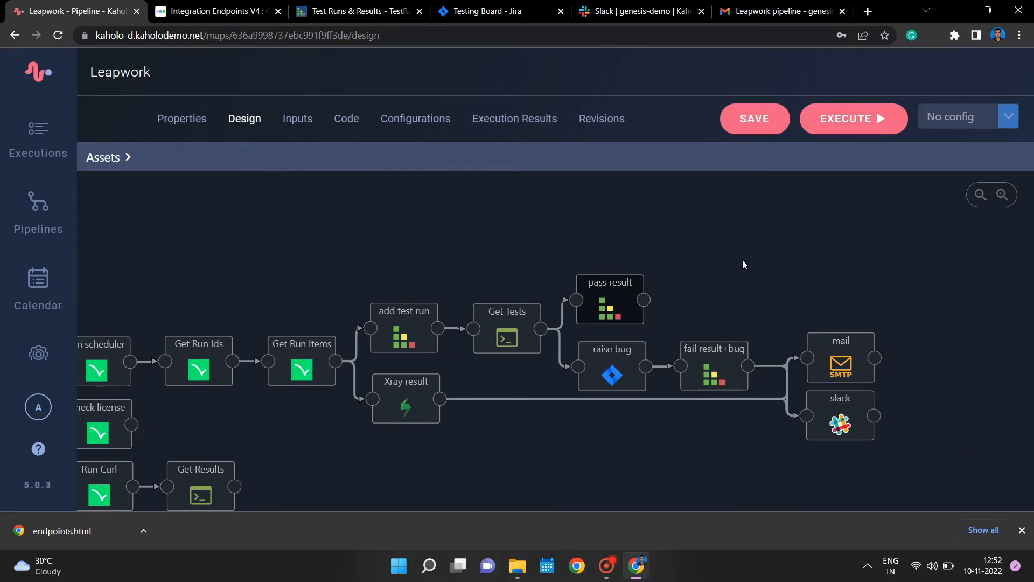
{"action": "scroll", "coordinate": [942, 360], "scroll_direction": "down", "scroll_amount": 6}
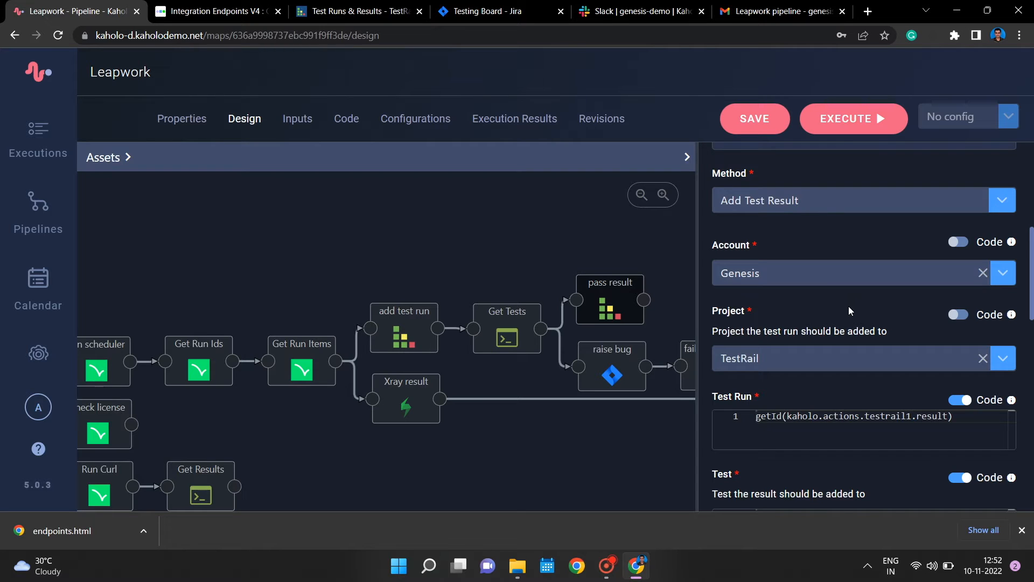
{"action": "scroll", "coordinate": [815, 409], "scroll_direction": "down", "scroll_amount": 4}
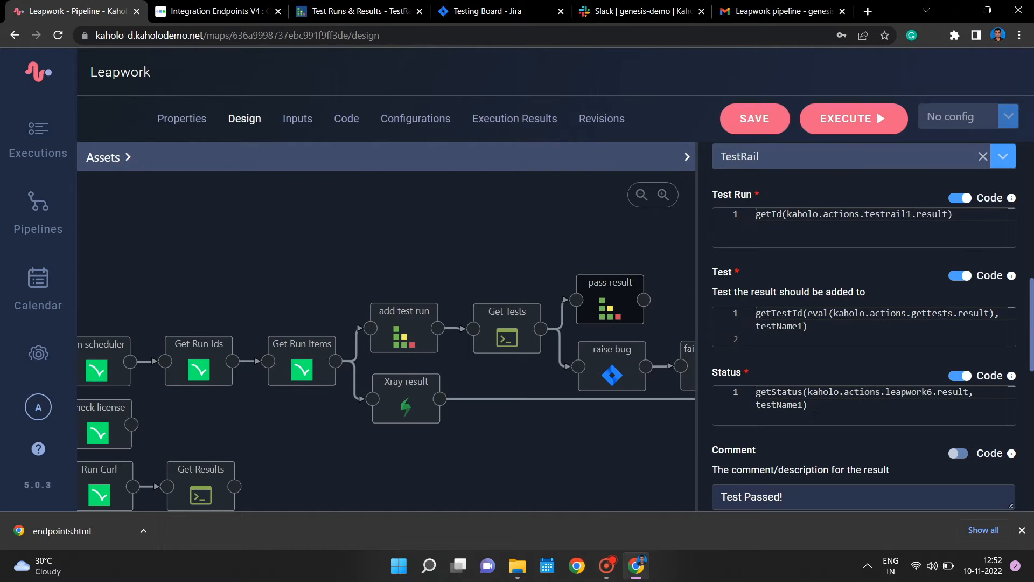
{"action": "scroll", "coordinate": [813, 417], "scroll_direction": "down", "scroll_amount": 1}
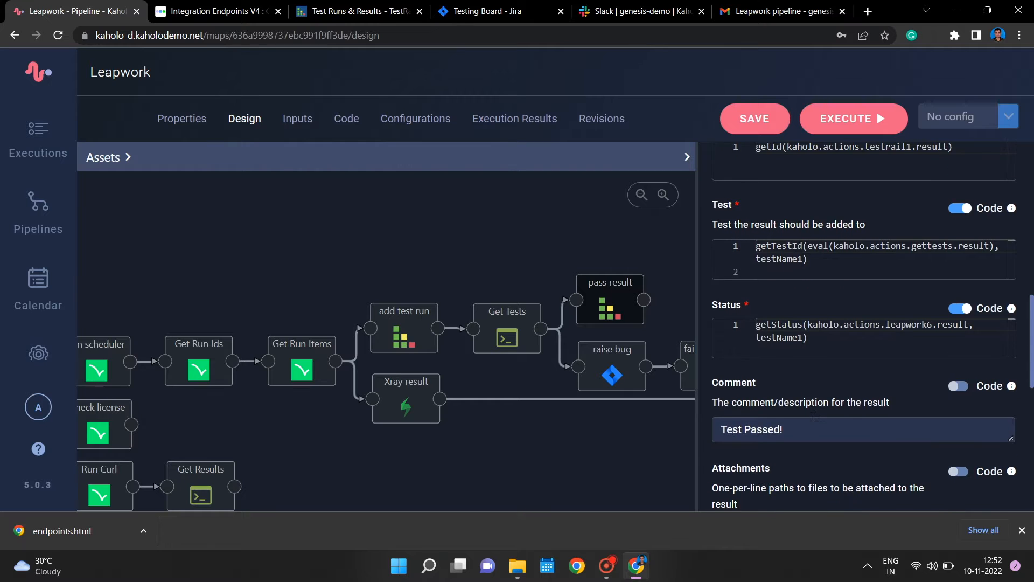
{"action": "scroll", "coordinate": [813, 416], "scroll_direction": "down", "scroll_amount": 3}
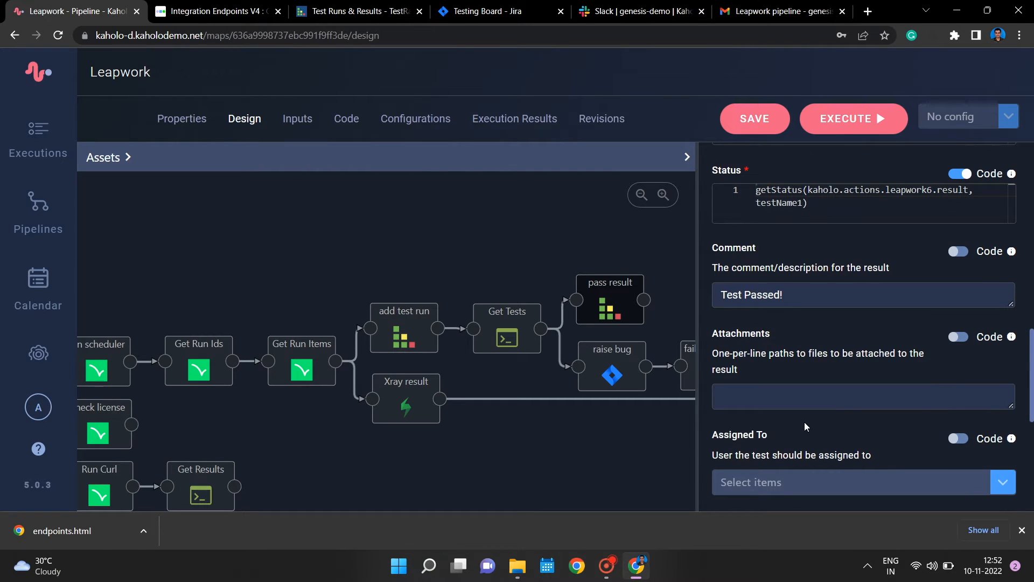
{"action": "scroll", "coordinate": [804, 421], "scroll_direction": "down", "scroll_amount": 5}
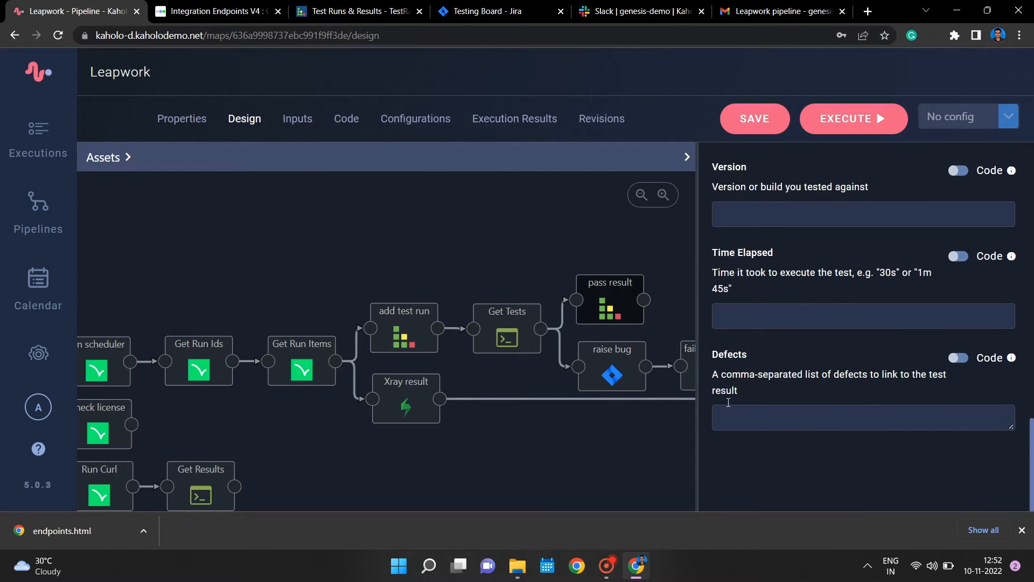
- Review the raise bug action's Jira parameters, from method, account and project through issue type and summary to the description code
{"action": "left_click", "coordinate": [615, 384]}
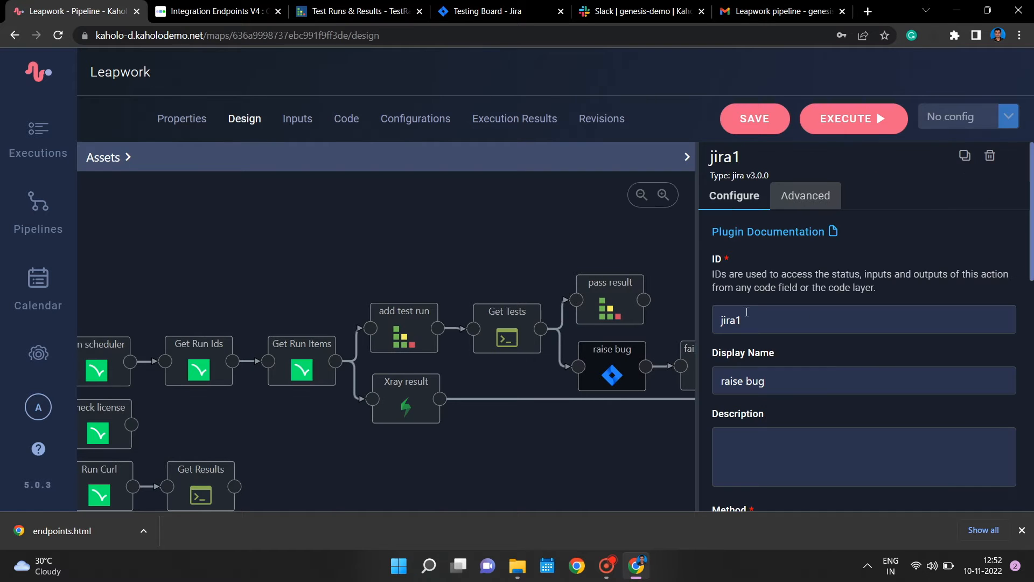
{"action": "left_click_drag", "start_coordinate": [598, 243], "coordinate": [442, 219]}
{"action": "left_click", "coordinate": [385, 192]}
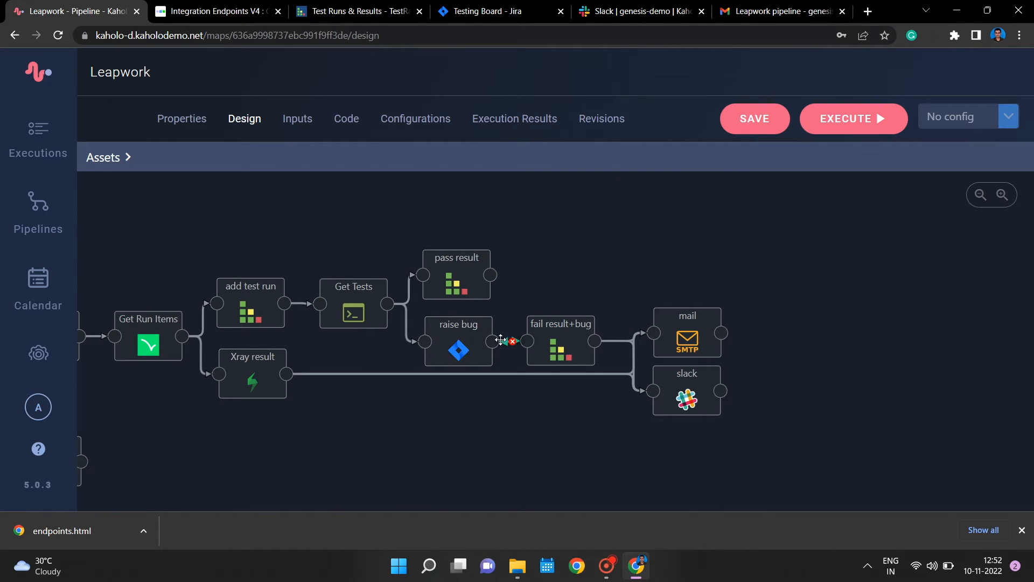
{"action": "left_click", "coordinate": [469, 330]}
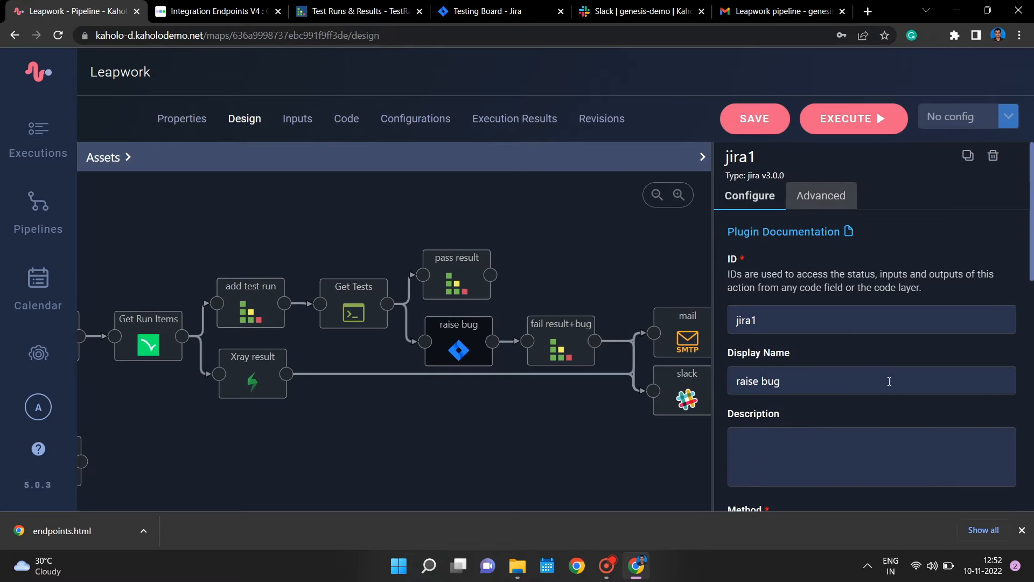
{"action": "scroll", "coordinate": [886, 387], "scroll_direction": "down", "scroll_amount": 3}
{"action": "scroll", "coordinate": [887, 386], "scroll_direction": "down", "scroll_amount": 1}
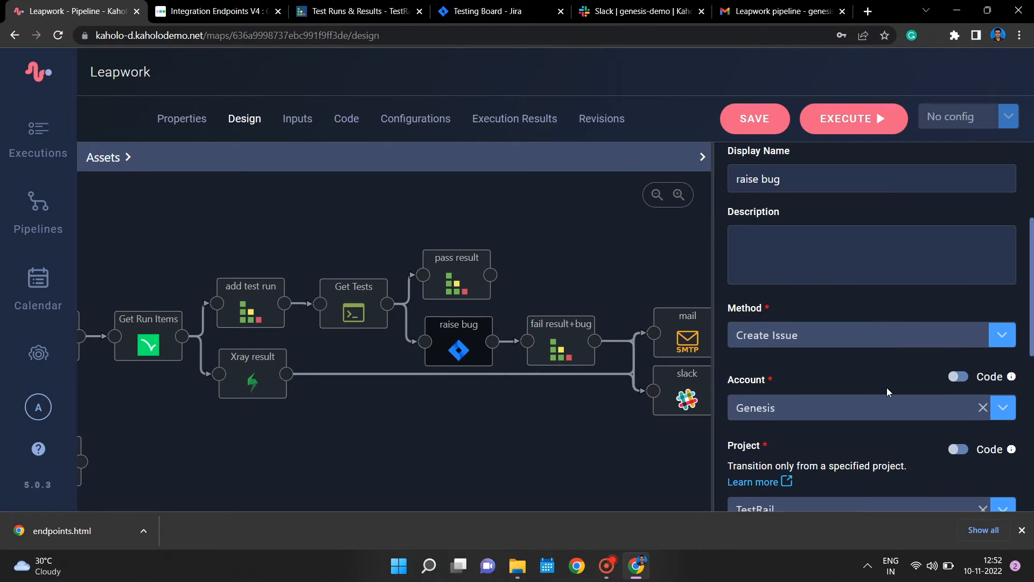
{"action": "scroll", "coordinate": [887, 387], "scroll_direction": "down", "scroll_amount": 5}
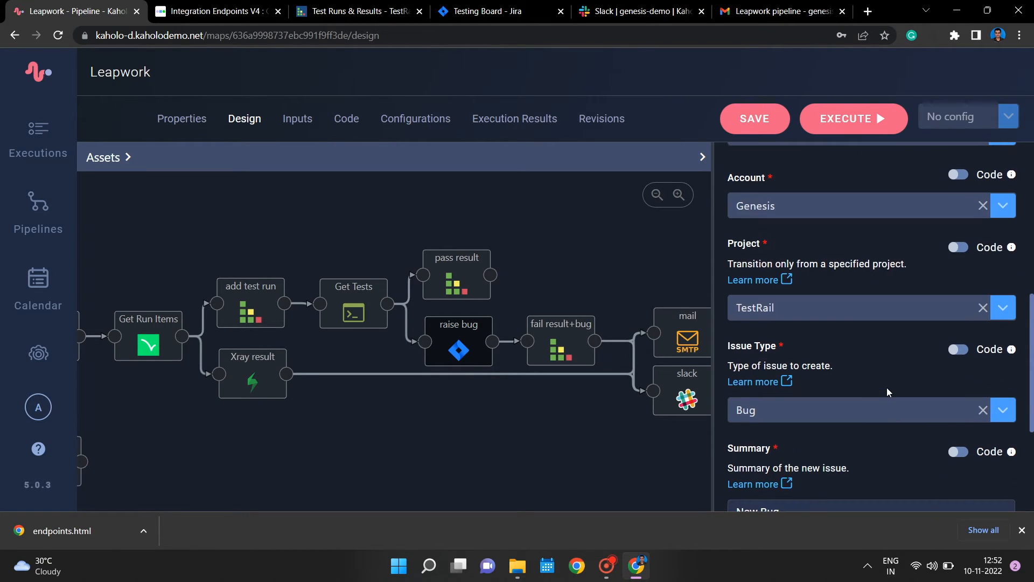
{"action": "scroll", "coordinate": [886, 386], "scroll_direction": "down", "scroll_amount": 2}
{"action": "scroll", "coordinate": [886, 386], "scroll_direction": "down", "scroll_amount": 4}
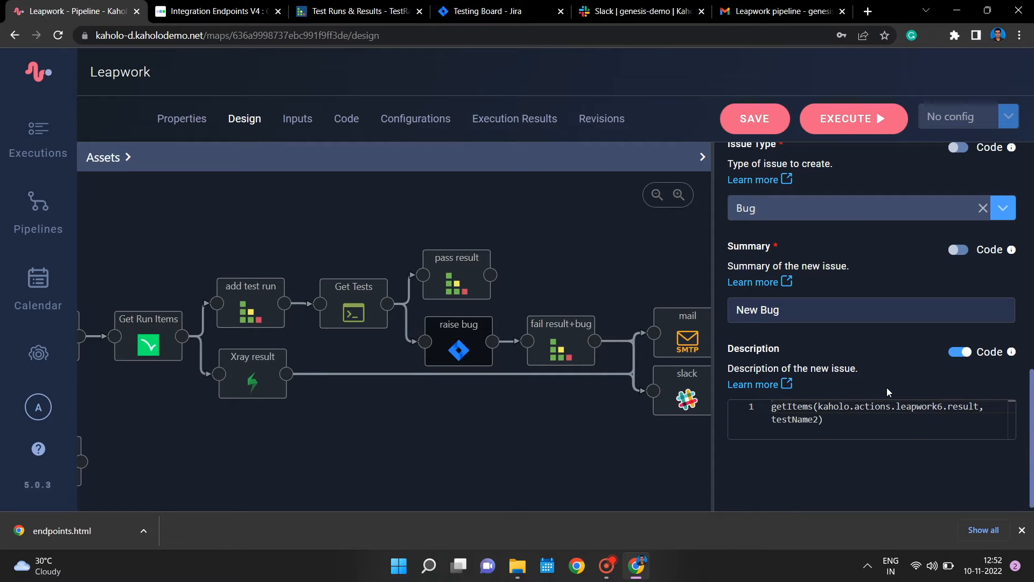
- Review the fail result+bug action's parameters, from its method, project, test run and test code down to the linked defects
{"action": "left_click", "coordinate": [544, 343]}
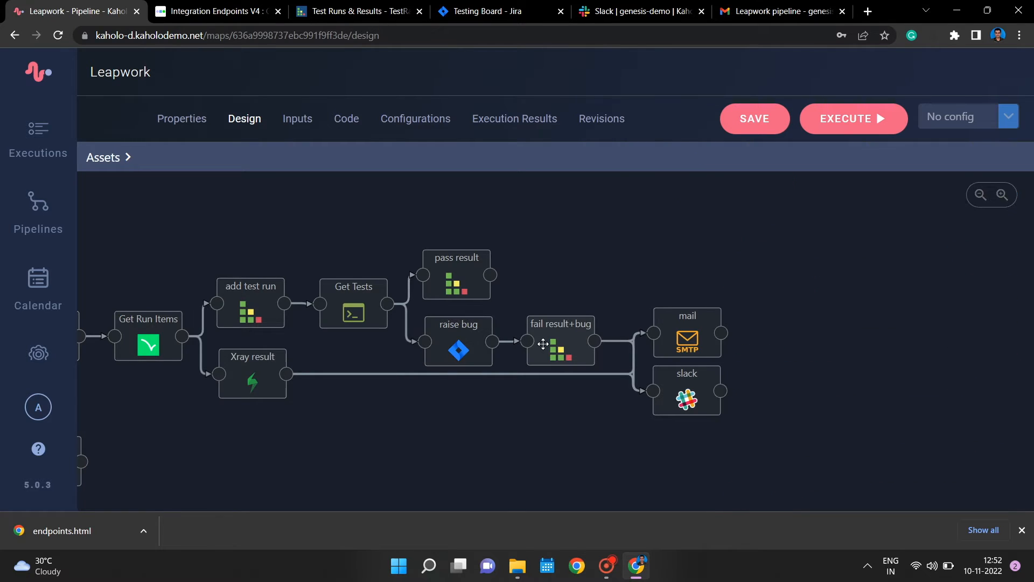
{"action": "scroll", "coordinate": [887, 400], "scroll_direction": "down", "scroll_amount": 6}
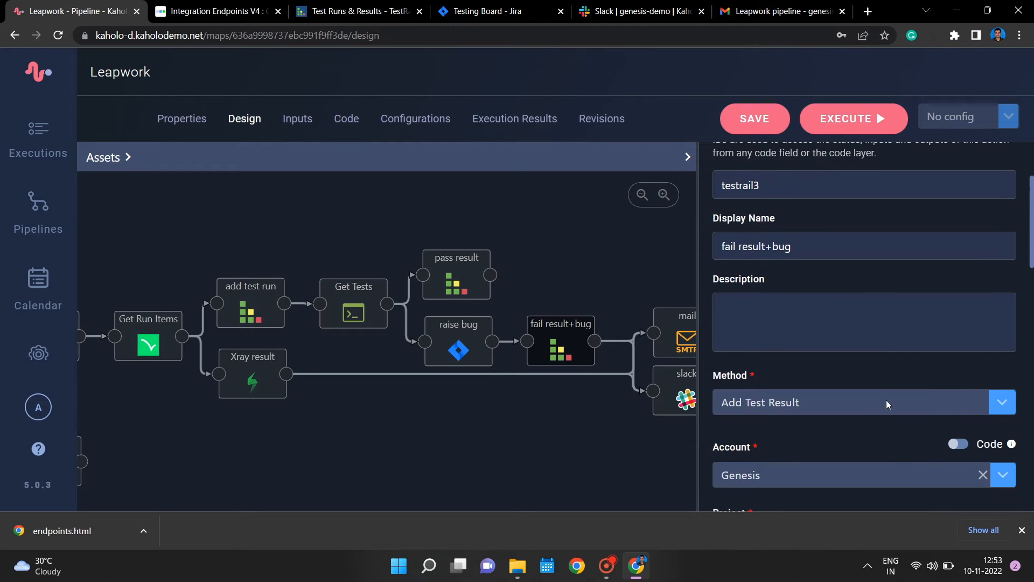
{"action": "scroll", "coordinate": [886, 407], "scroll_direction": "down", "scroll_amount": 2}
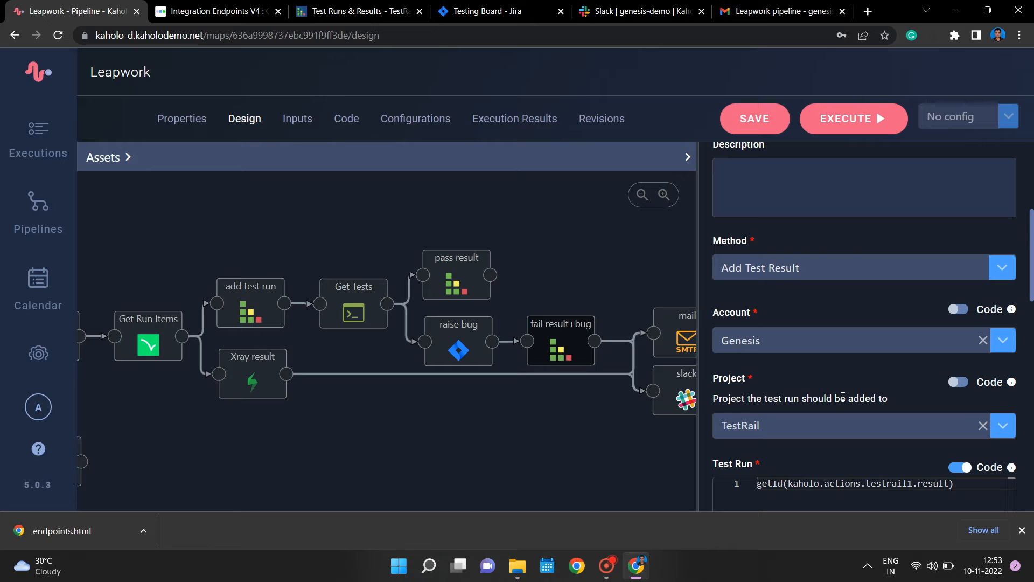
{"action": "scroll", "coordinate": [842, 398], "scroll_direction": "down", "scroll_amount": 5}
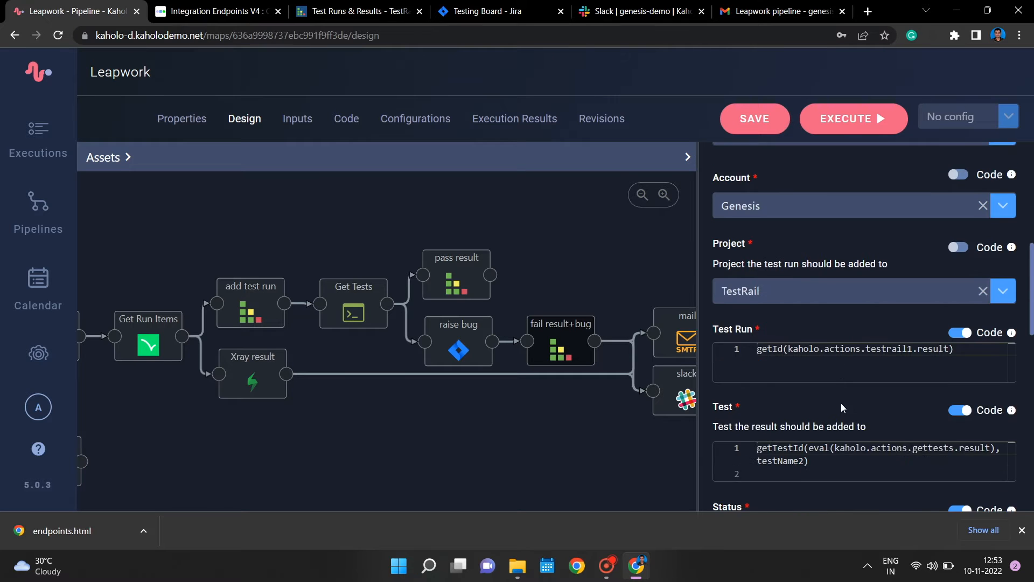
{"action": "scroll", "coordinate": [839, 415], "scroll_direction": "down", "scroll_amount": 6}
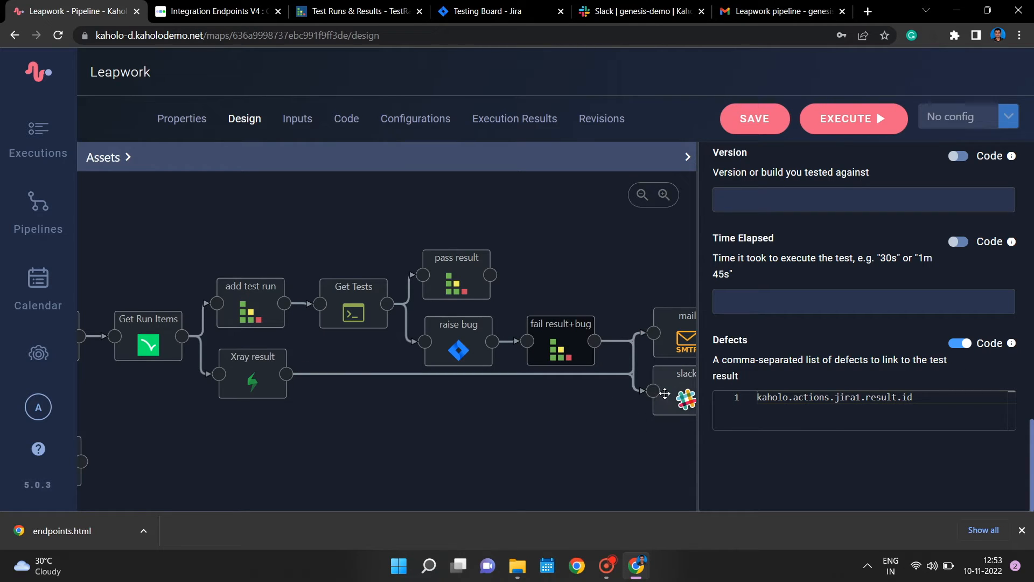
- Review the Xray result action's parameters, from method and Jira project ID through test result status to the associated test
{"action": "left_click", "coordinate": [253, 380]}
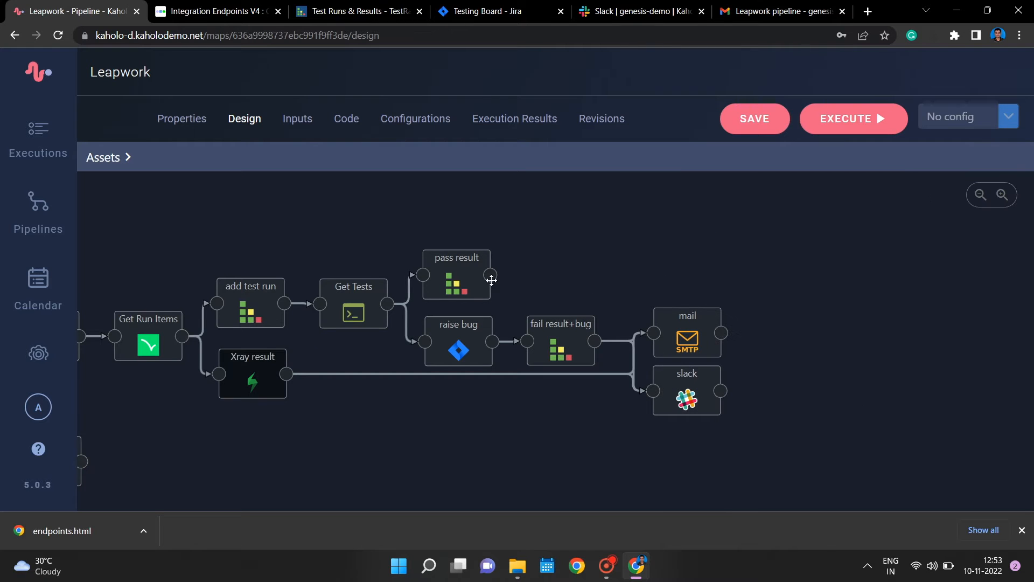
{"action": "scroll", "coordinate": [878, 377], "scroll_direction": "down", "scroll_amount": 3}
{"action": "scroll", "coordinate": [878, 382], "scroll_direction": "down", "scroll_amount": 3}
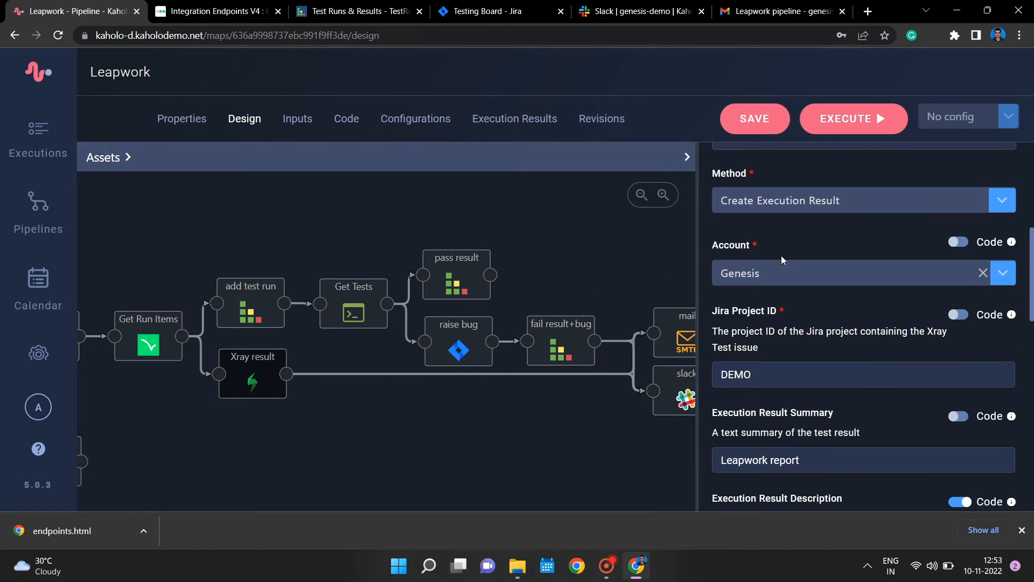
{"action": "scroll", "coordinate": [890, 299], "scroll_direction": "down", "scroll_amount": 1}
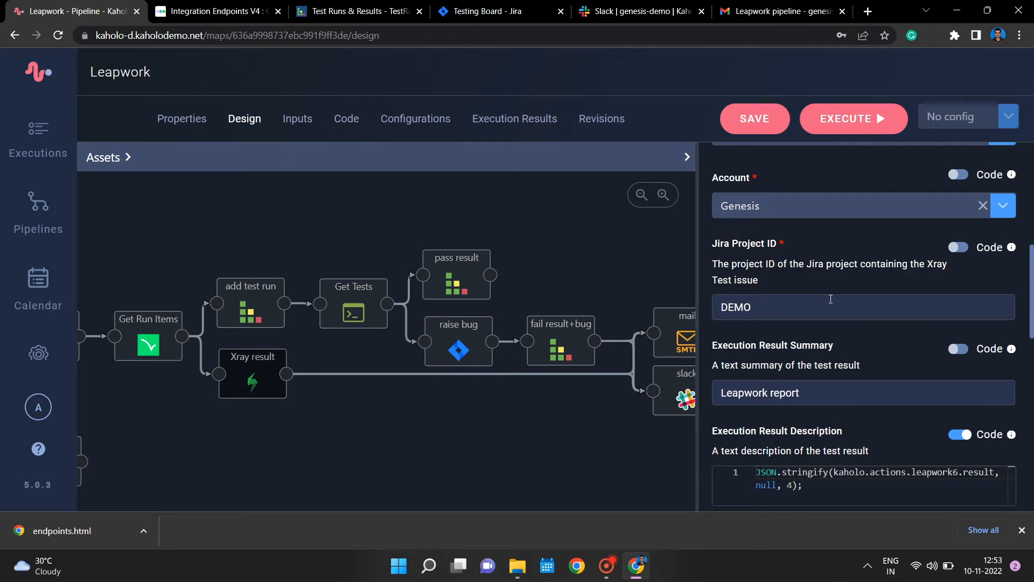
{"action": "scroll", "coordinate": [831, 299], "scroll_direction": "down", "scroll_amount": 2}
{"action": "scroll", "coordinate": [831, 299], "scroll_direction": "down", "scroll_amount": 1}
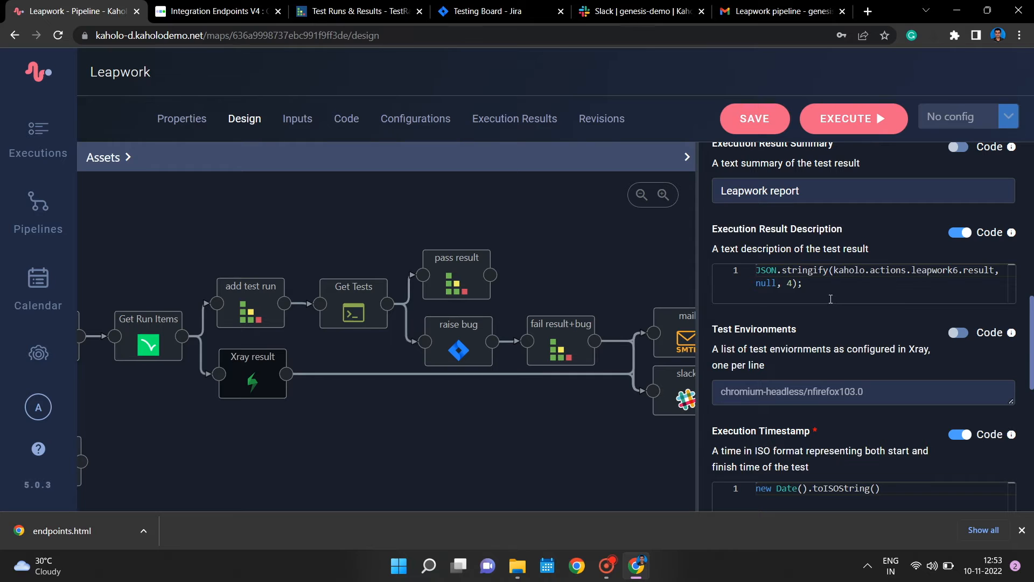
{"action": "scroll", "coordinate": [831, 299], "scroll_direction": "down", "scroll_amount": 4}
{"action": "scroll", "coordinate": [830, 300], "scroll_direction": "down", "scroll_amount": 3}
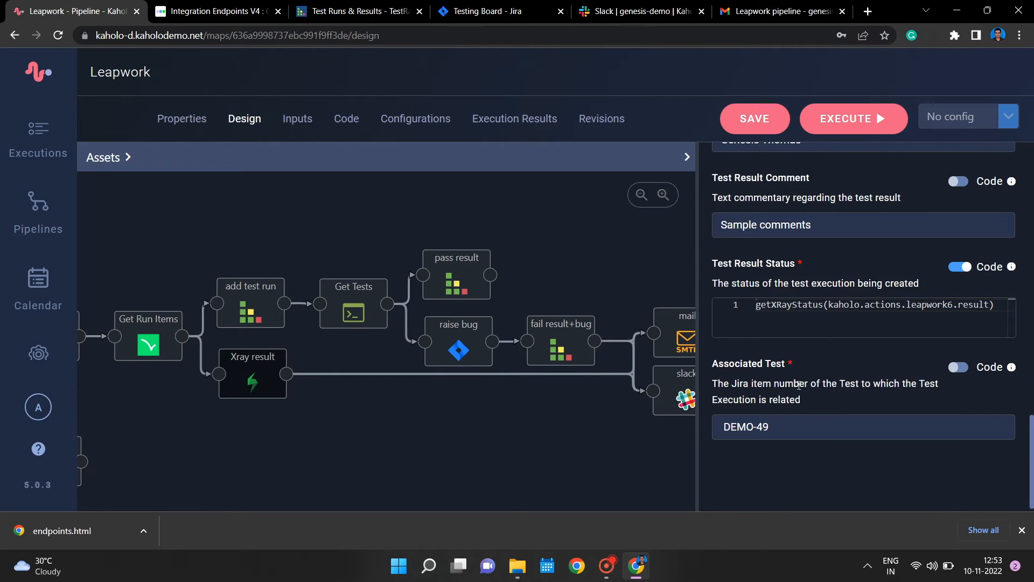
- Review the configurations of the slack and mail notification actions at the end of the pipeline
{"action": "left_click_drag", "start_coordinate": [588, 487], "coordinate": [497, 482]}
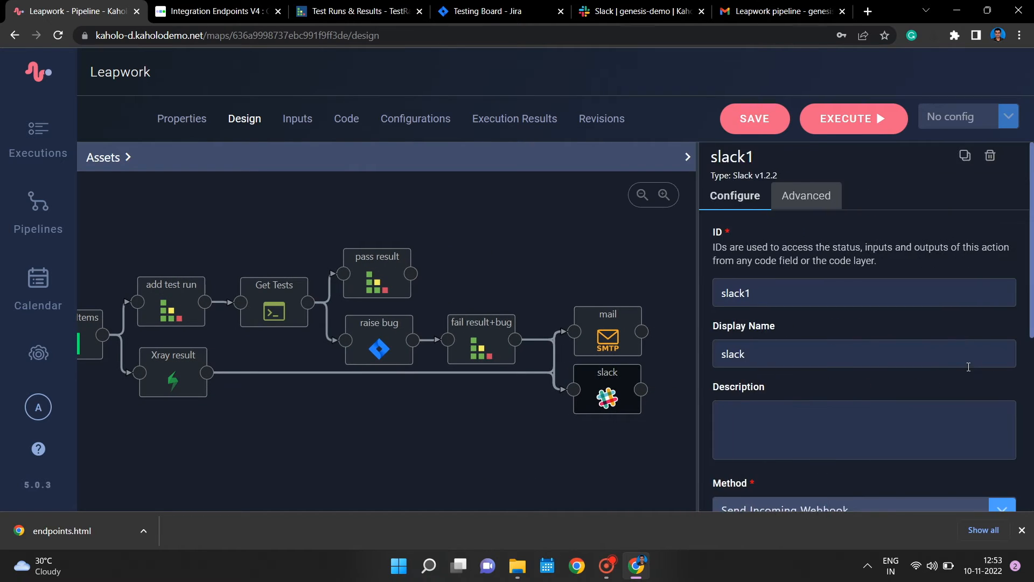
{"action": "scroll", "coordinate": [968, 372], "scroll_direction": "down", "scroll_amount": 5}
{"action": "left_click", "coordinate": [599, 331]}
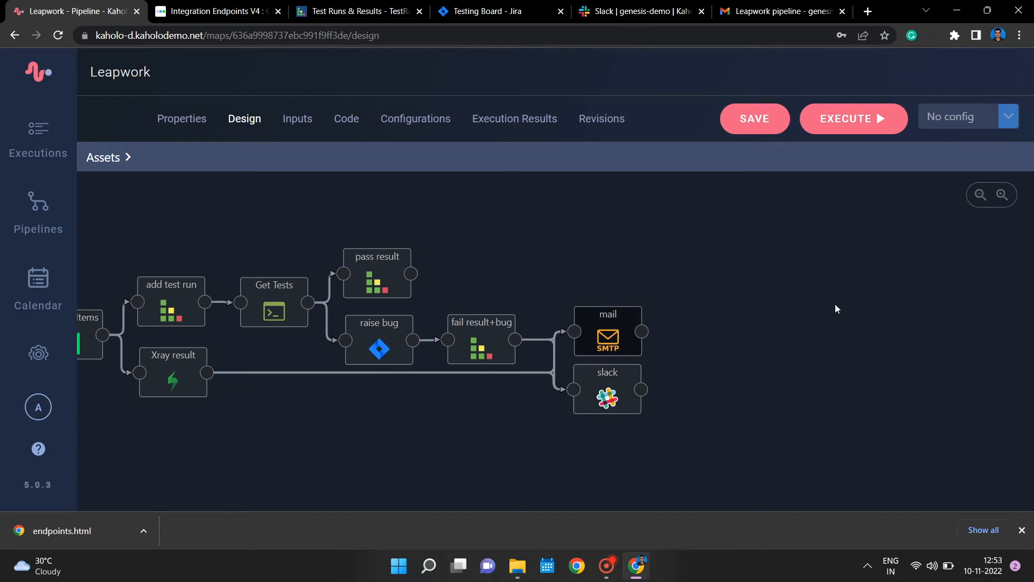
{"action": "scroll", "coordinate": [938, 400], "scroll_direction": "down", "scroll_amount": 5}
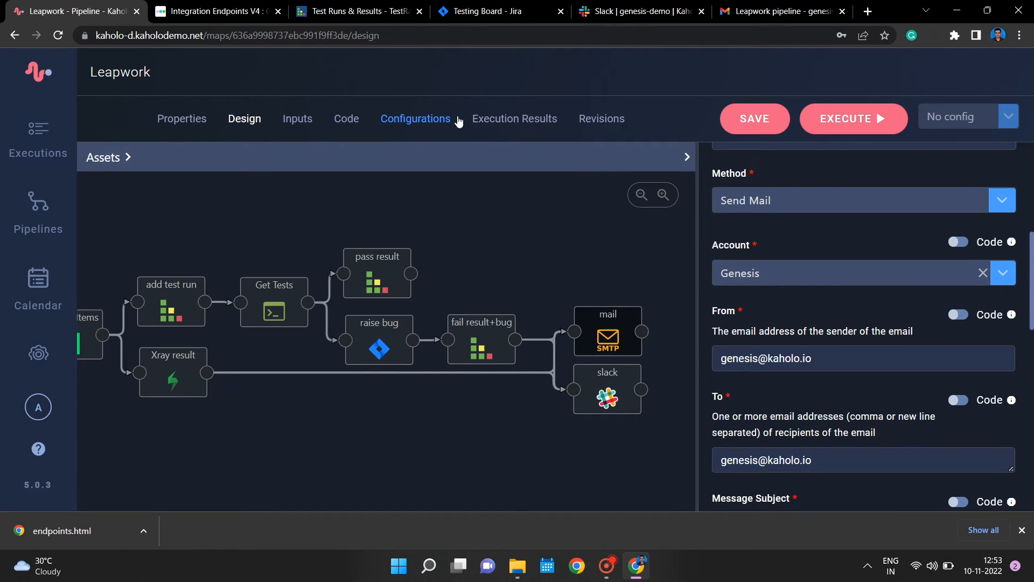
- Open the pipeline's execution results and examine the outputs of the check license, Run Curl and Get Results actions
{"action": "left_click", "coordinate": [501, 114]}
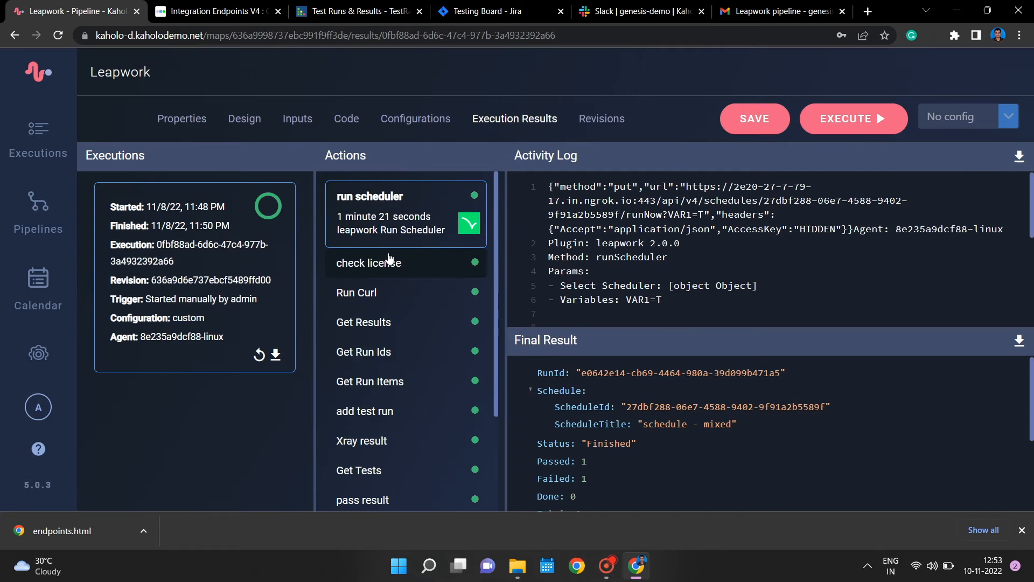
{"action": "left_click", "coordinate": [390, 261]}
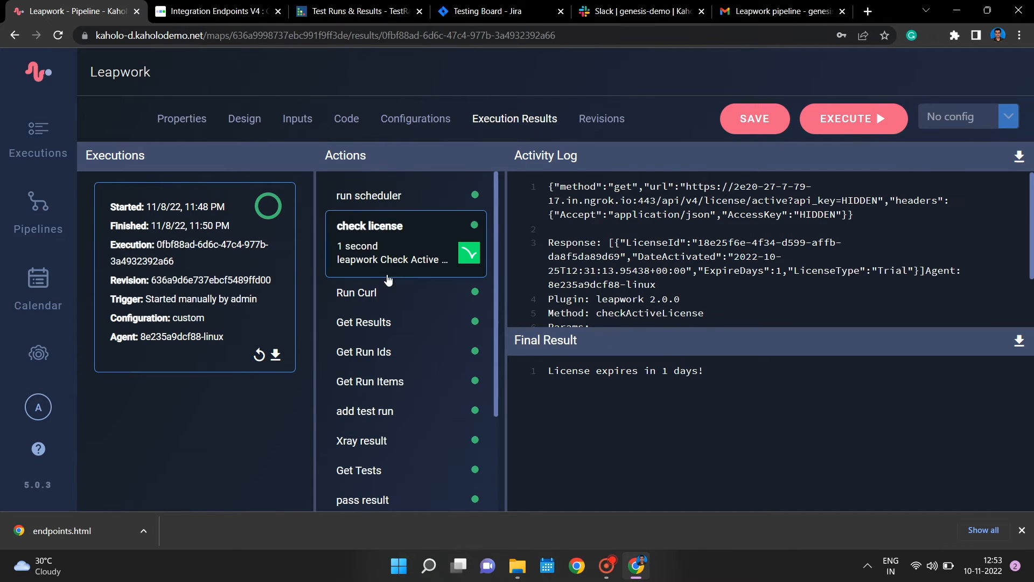
{"action": "left_click", "coordinate": [377, 292]}
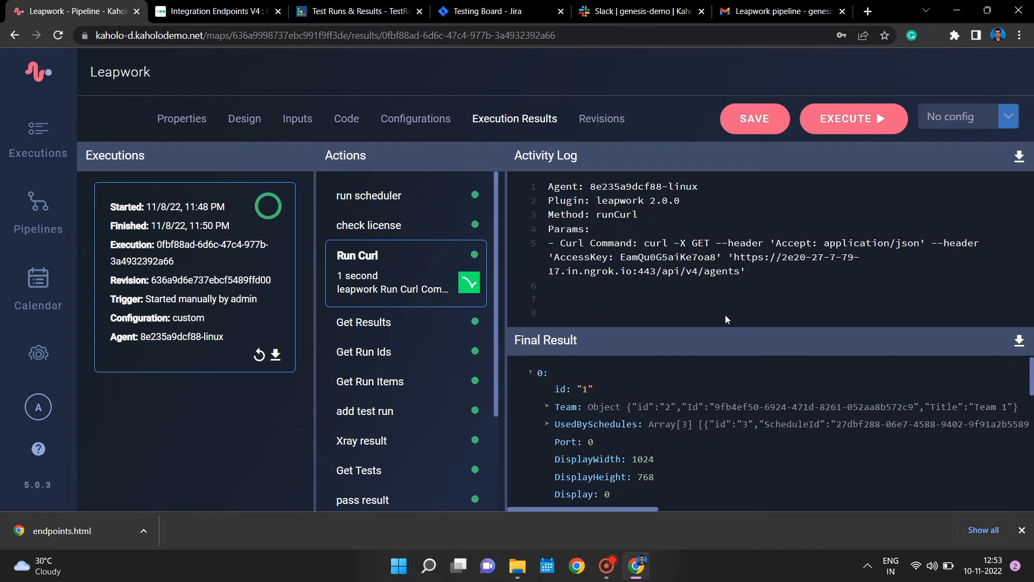
{"action": "scroll", "coordinate": [657, 458], "scroll_direction": "down", "scroll_amount": 5}
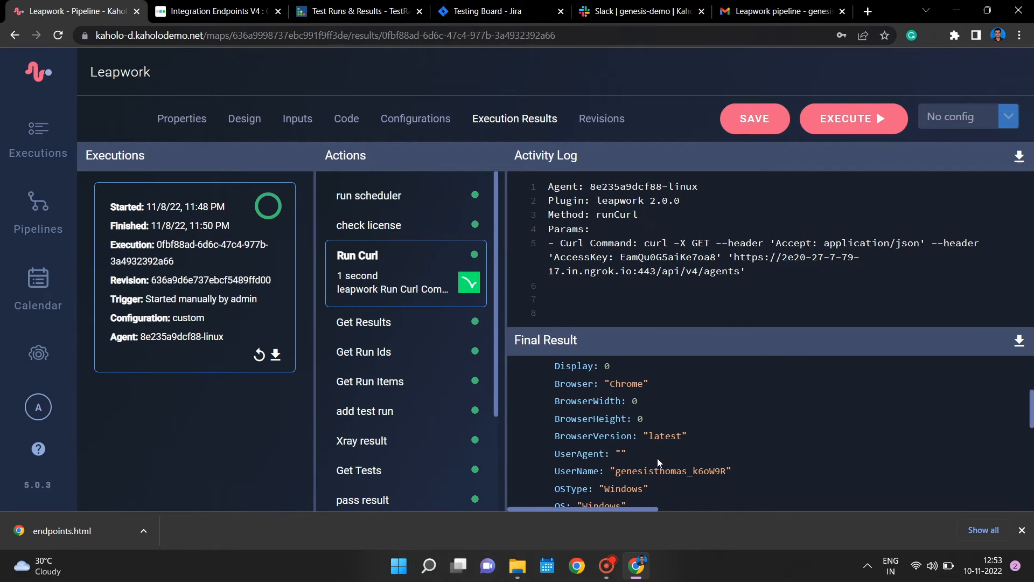
{"action": "scroll", "coordinate": [658, 462], "scroll_direction": "down", "scroll_amount": 1}
{"action": "left_click", "coordinate": [384, 326]}
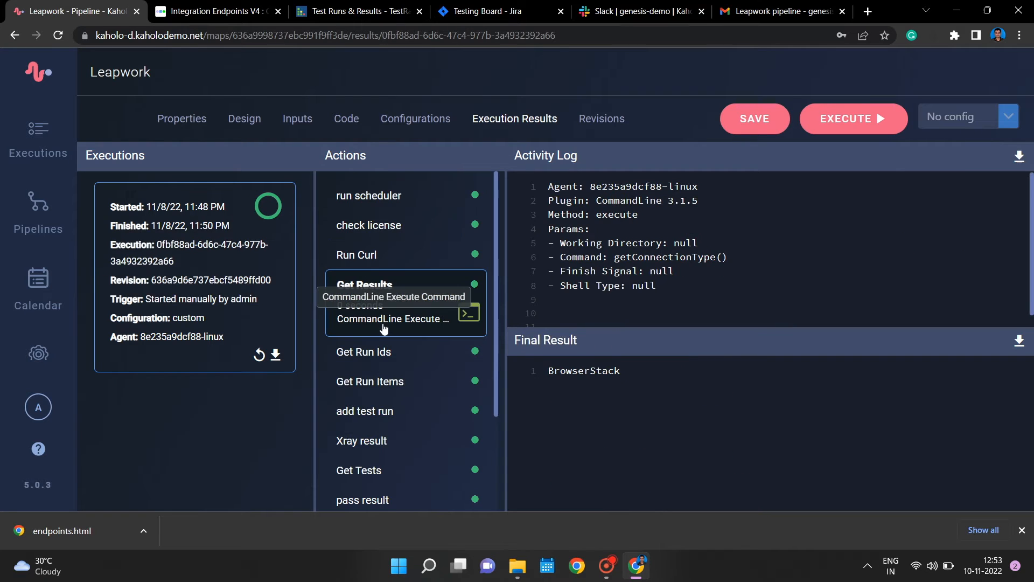
{"action": "left_click_drag", "start_coordinate": [554, 371], "coordinate": [627, 371]}
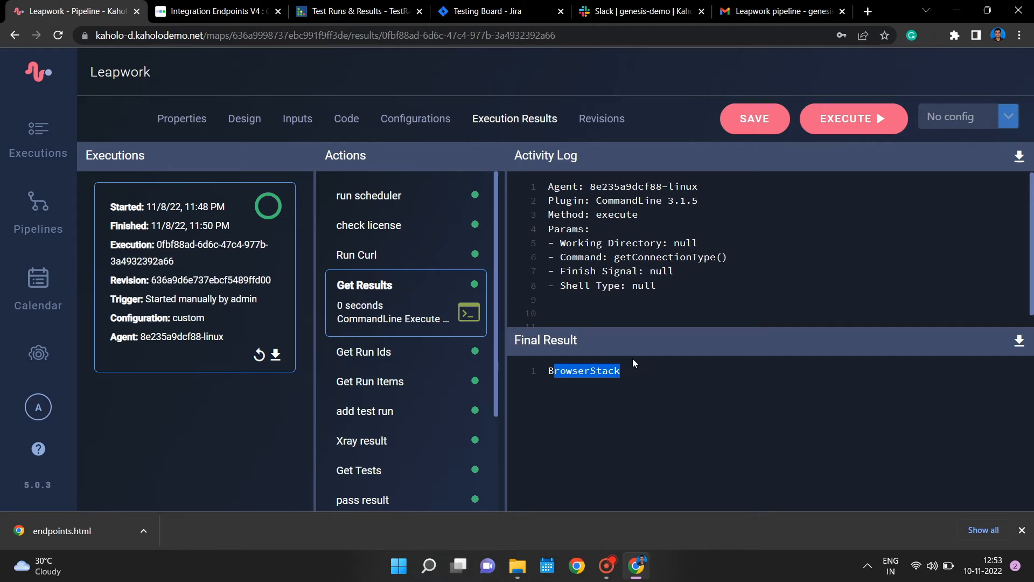
- Examine the run ID returned by run scheduler and expand the run item IDs in the Get Run Ids result
{"action": "left_click", "coordinate": [423, 195]}
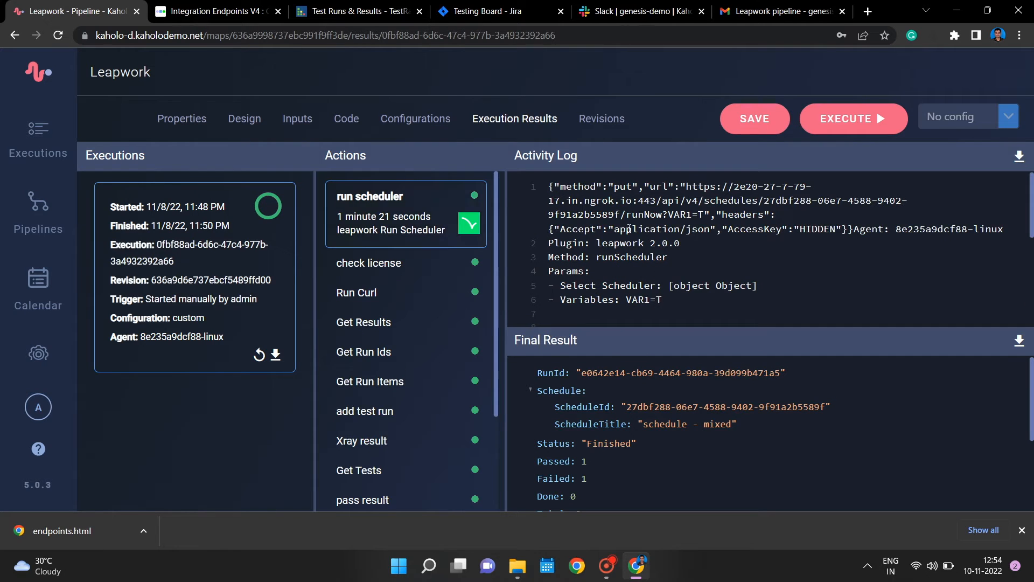
{"action": "left_click_drag", "start_coordinate": [587, 373], "coordinate": [786, 369]}
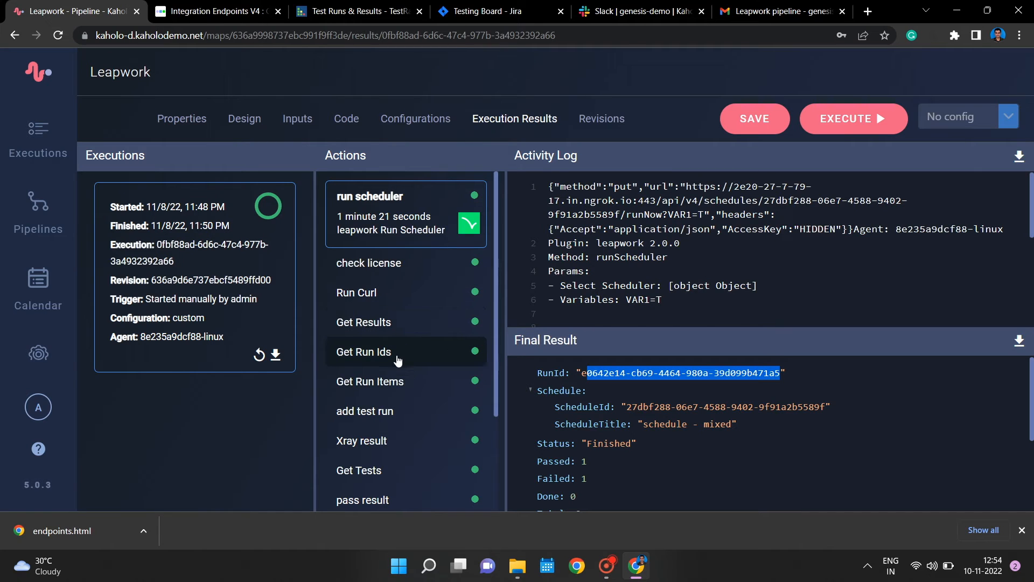
{"action": "left_click", "coordinate": [416, 352]}
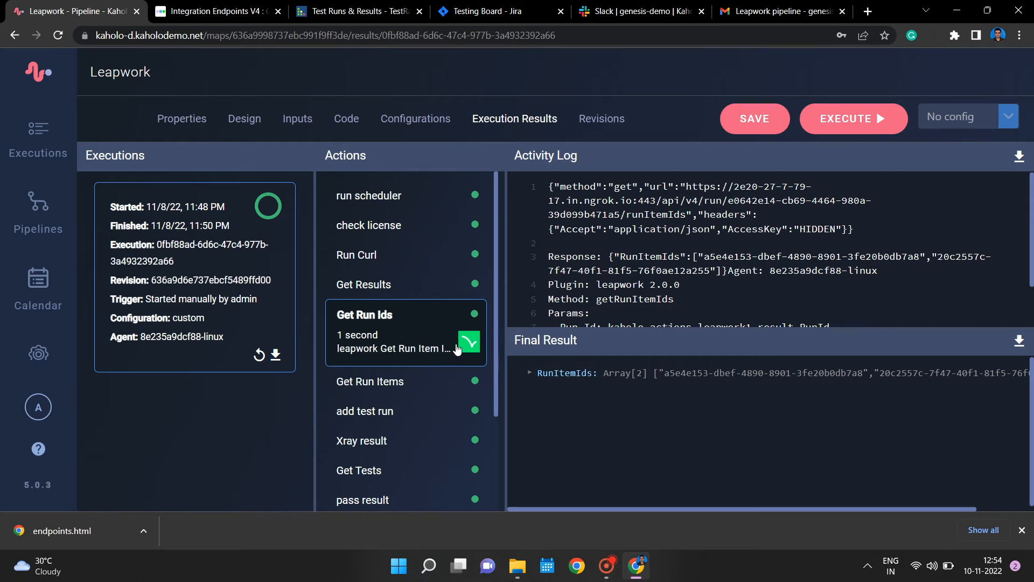
{"action": "left_click", "coordinate": [529, 373]}
{"action": "left_click_drag", "start_coordinate": [666, 407], "coordinate": [746, 408]}
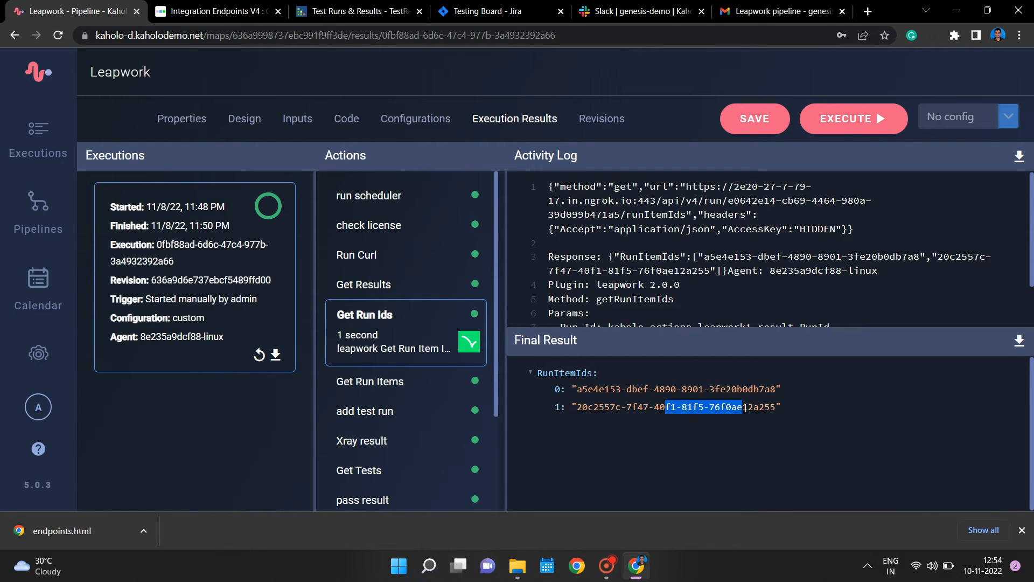
- Expand the first item in the Get Run Items result and examine its details down to the status
{"action": "left_click", "coordinate": [384, 388]}
{"action": "left_click", "coordinate": [541, 375]}
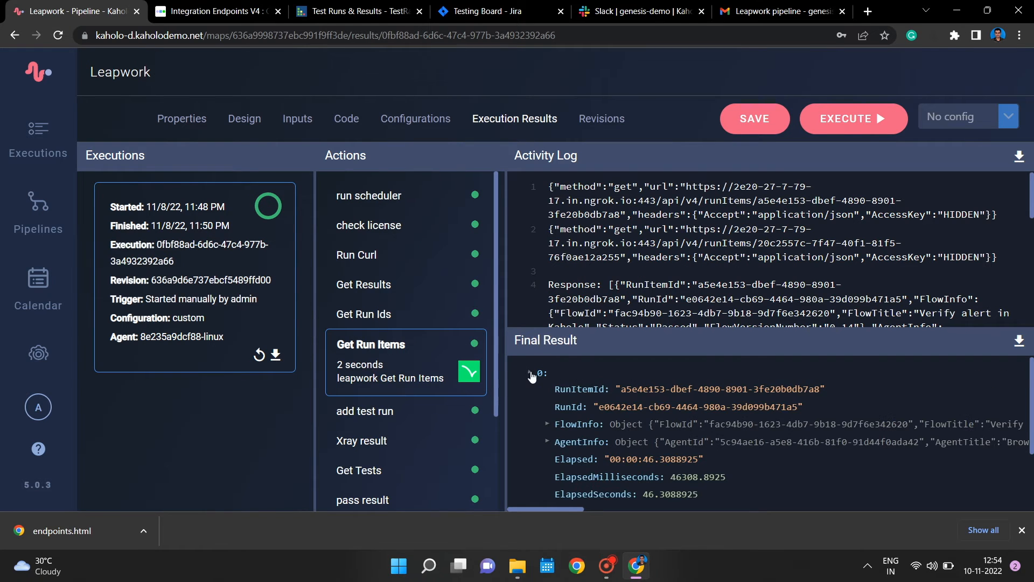
{"action": "scroll", "coordinate": [671, 451], "scroll_direction": "down", "scroll_amount": 2}
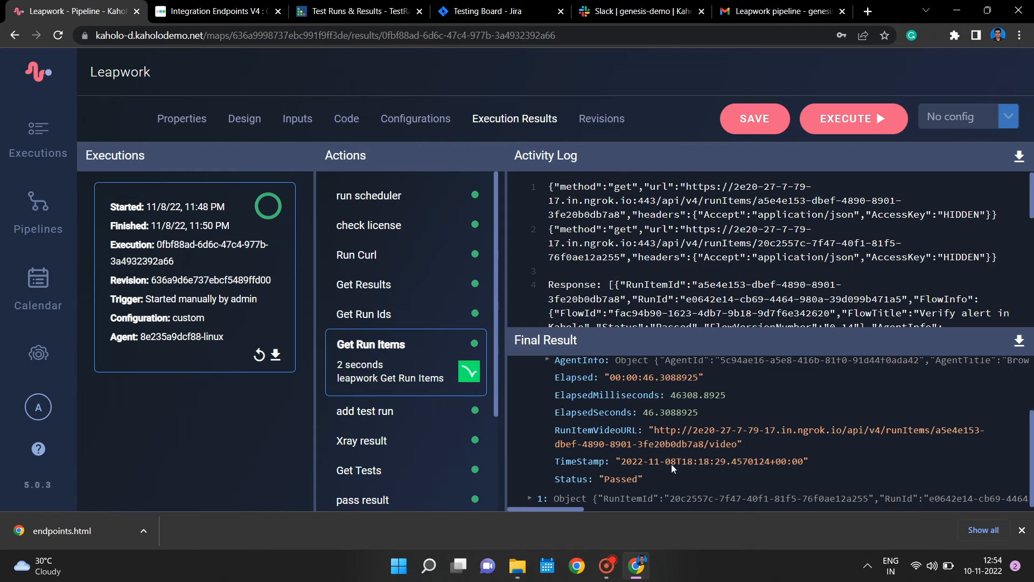
- Examine the add test run action's log and result, and expand the tests array in the Get Tests result
{"action": "scroll", "coordinate": [388, 345], "scroll_direction": "down", "scroll_amount": 1}
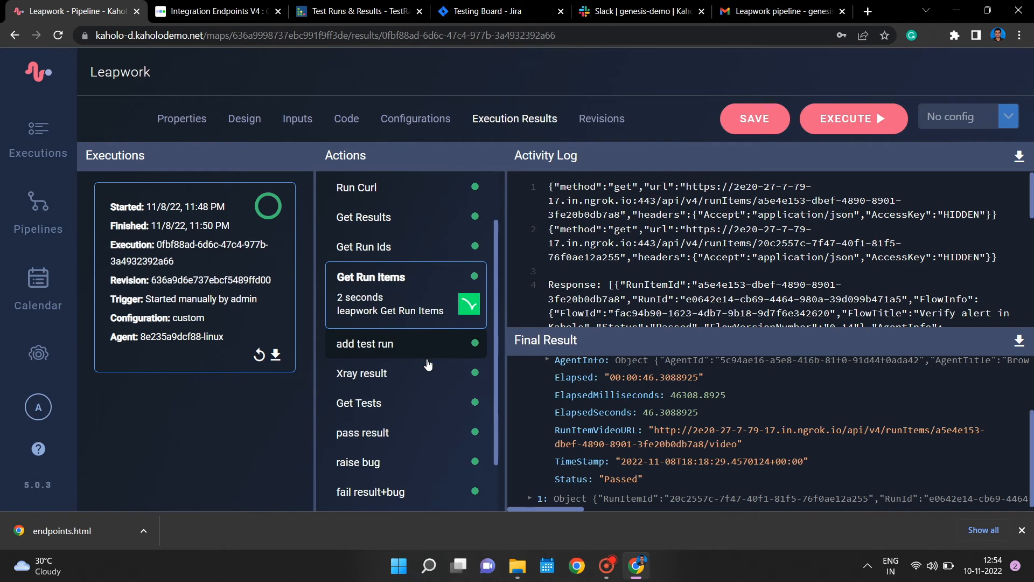
{"action": "left_click", "coordinate": [386, 347]}
{"action": "scroll", "coordinate": [639, 405], "scroll_direction": "up", "scroll_amount": 2}
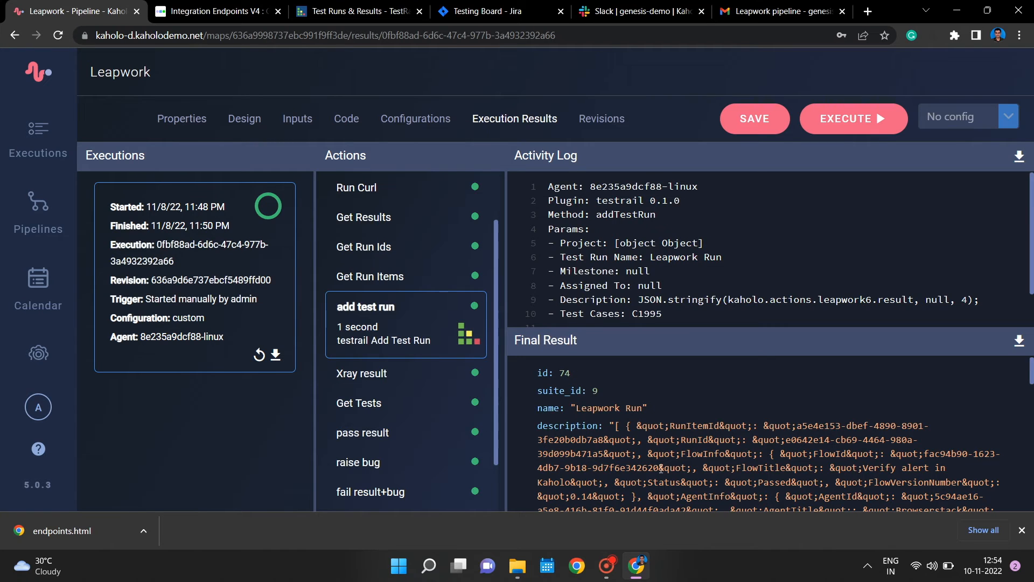
{"action": "left_click", "coordinate": [388, 403]}
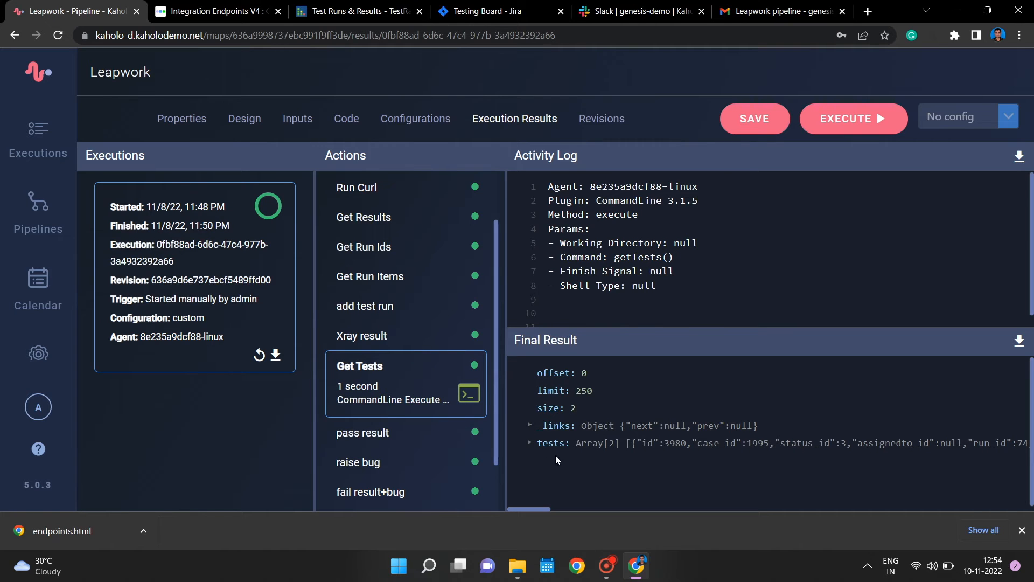
{"action": "left_click", "coordinate": [531, 443]}
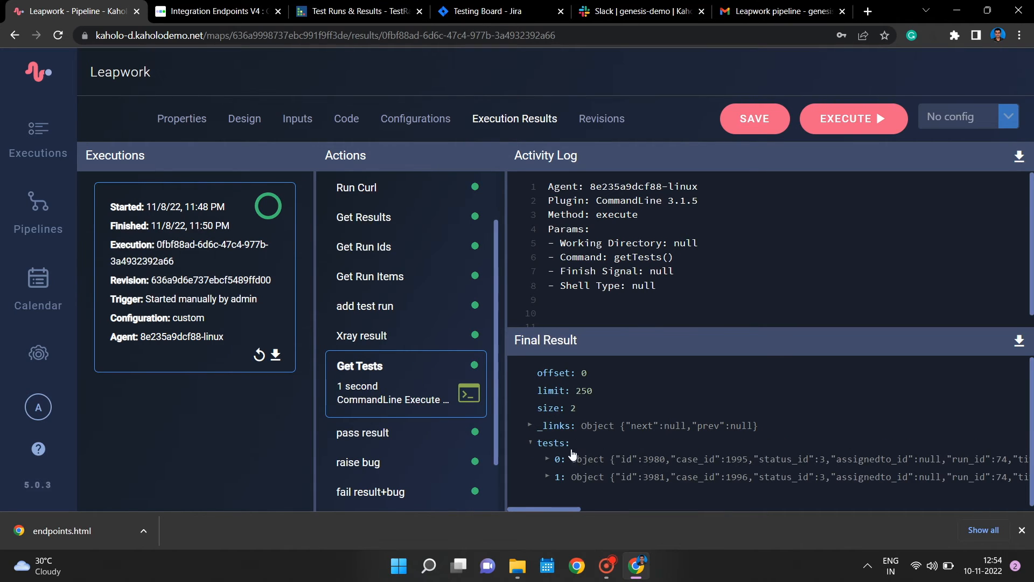
- Expand the first test in the Get Tests result, and examine the pass result action's log and output
{"action": "left_click", "coordinate": [547, 458]}
{"action": "scroll", "coordinate": [593, 474], "scroll_direction": "down", "scroll_amount": 3}
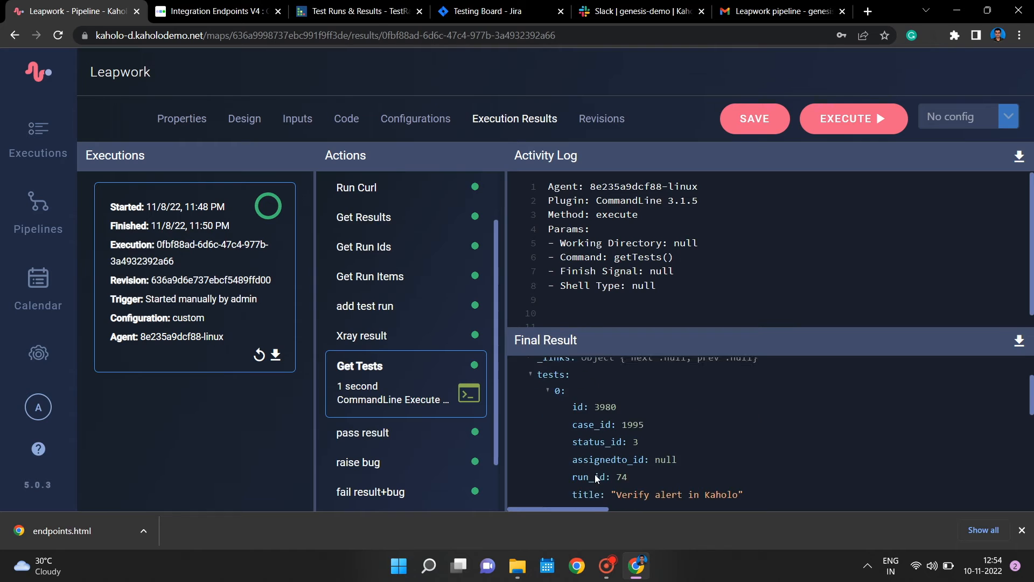
{"action": "left_click", "coordinate": [422, 437]}
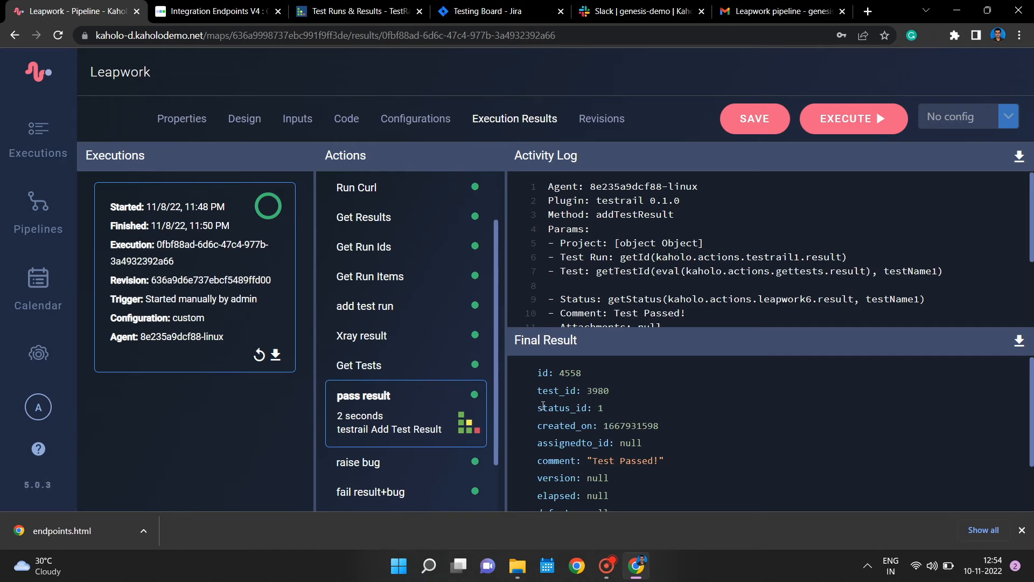
- Examine the execution logs and final results of the raise bug and fail result+bug actions
{"action": "scroll", "coordinate": [404, 453], "scroll_direction": "down", "scroll_amount": 2}
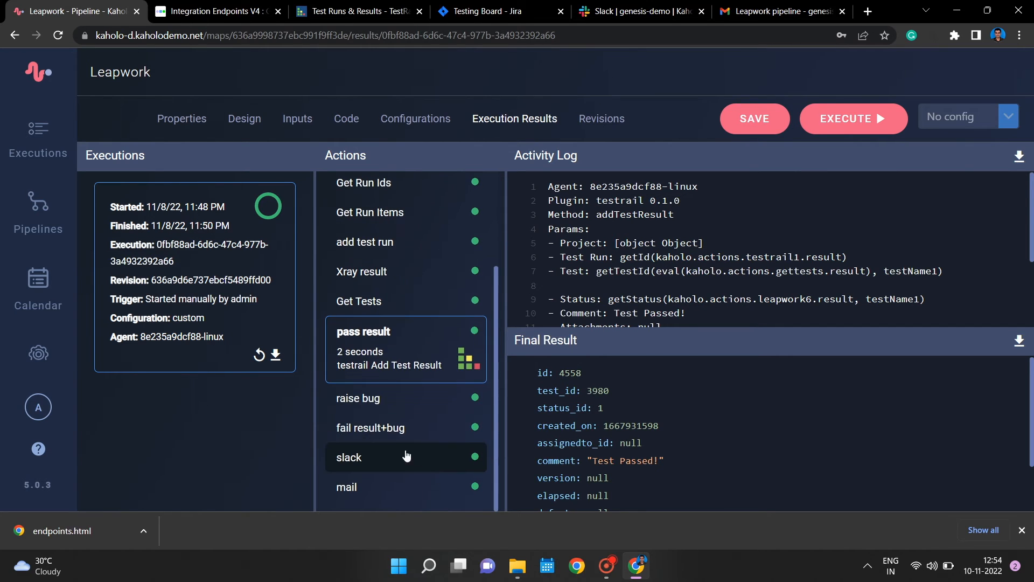
{"action": "left_click", "coordinate": [390, 401]}
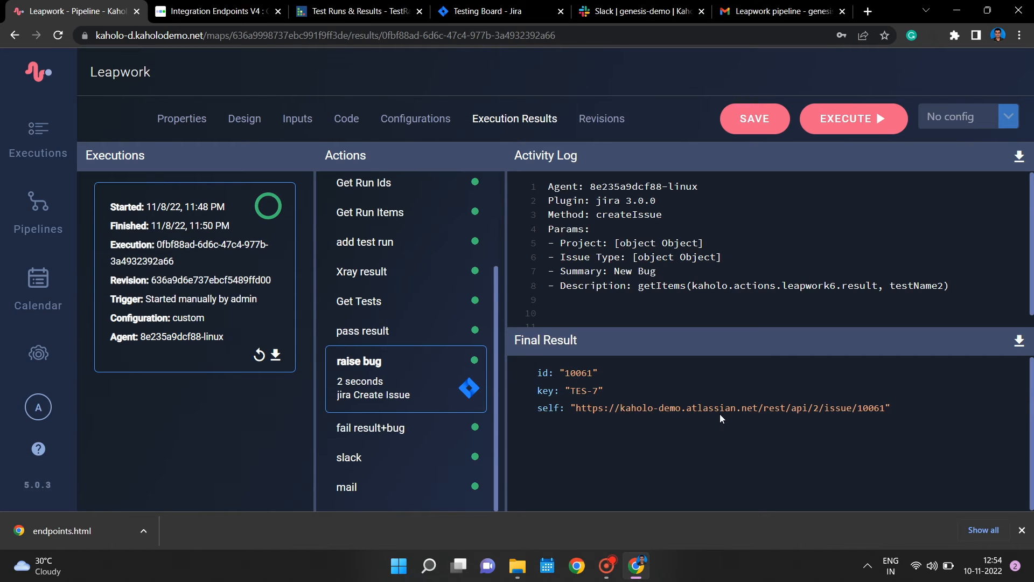
{"action": "left_click", "coordinate": [414, 442]}
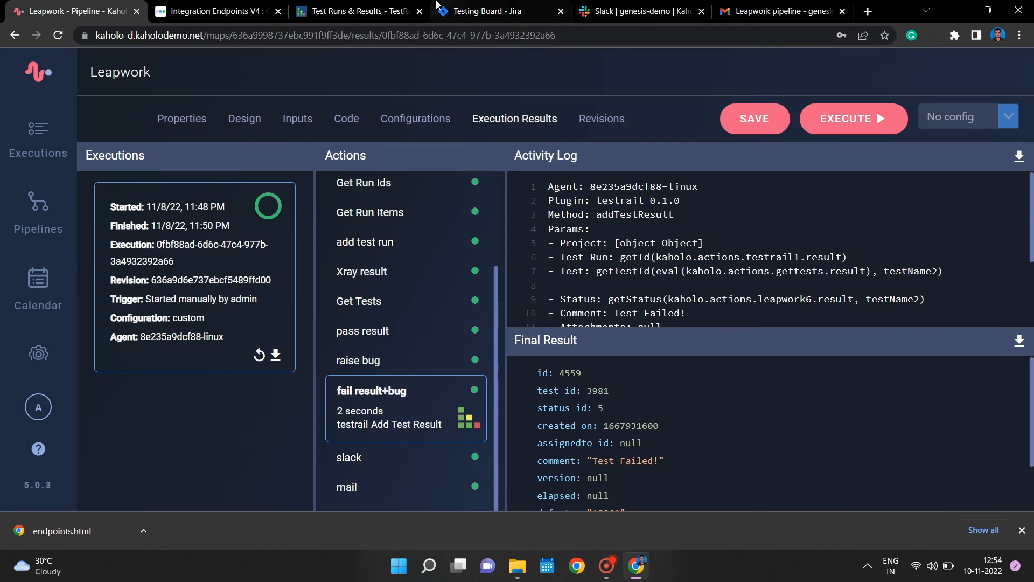
- Switch to TestRail, open the Leapwork Run test run and examine its description and test statuses
{"action": "left_click", "coordinate": [358, 11]}
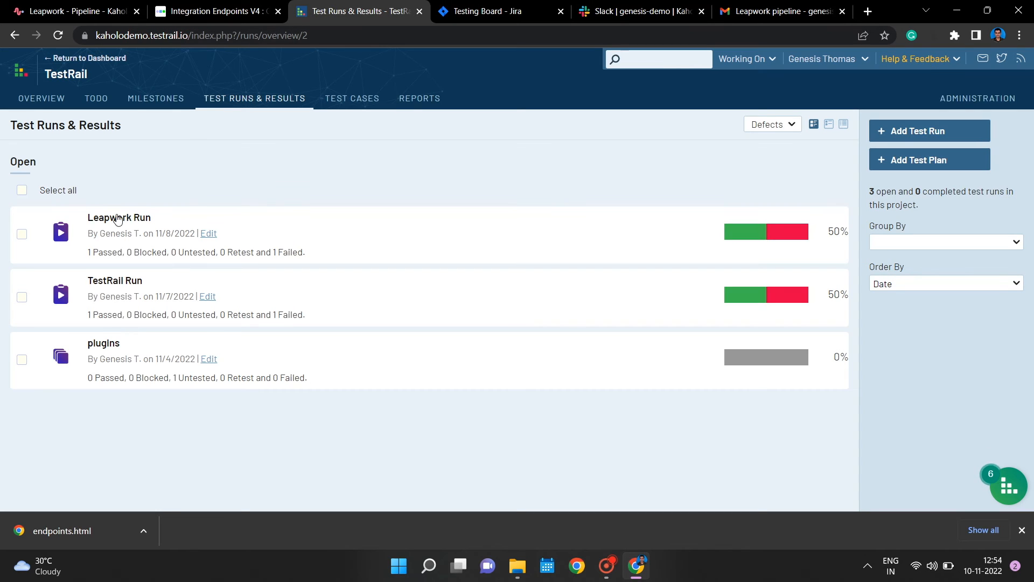
{"action": "left_click", "coordinate": [135, 221]}
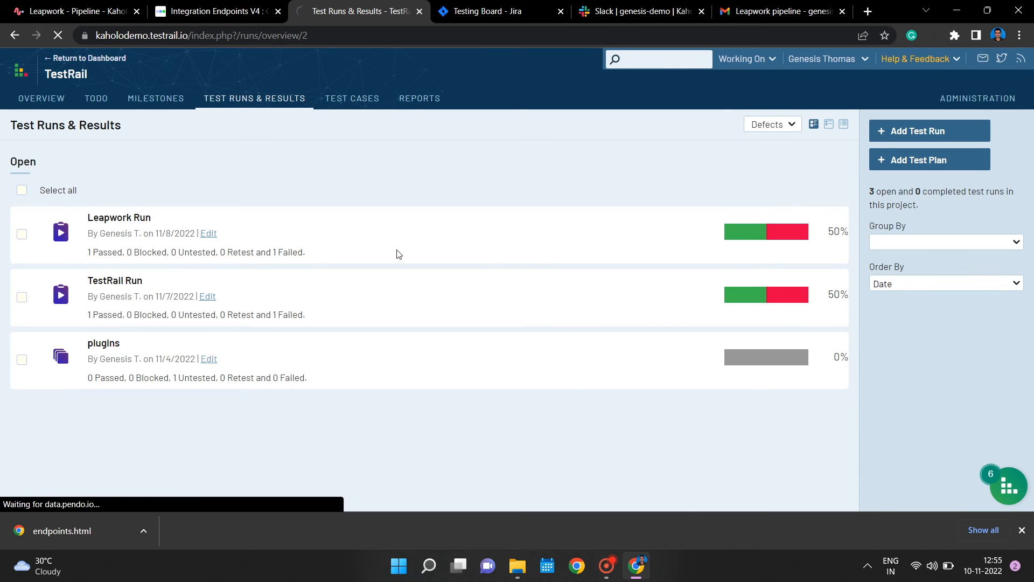
{"action": "left_click_drag", "start_coordinate": [34, 401], "coordinate": [64, 440]}
{"action": "scroll", "coordinate": [218, 419], "scroll_direction": "down", "scroll_amount": 9}
{"action": "scroll", "coordinate": [548, 400], "scroll_direction": "down", "scroll_amount": 3}
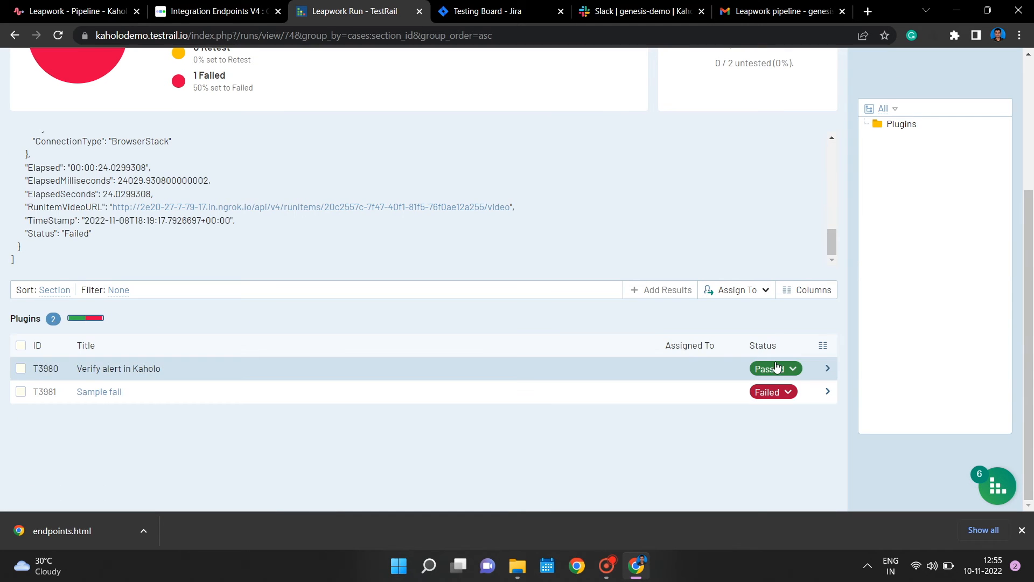
- Open the Sample fail test and examine its recorded result, comment and linked defect
{"action": "left_click", "coordinate": [102, 393]}
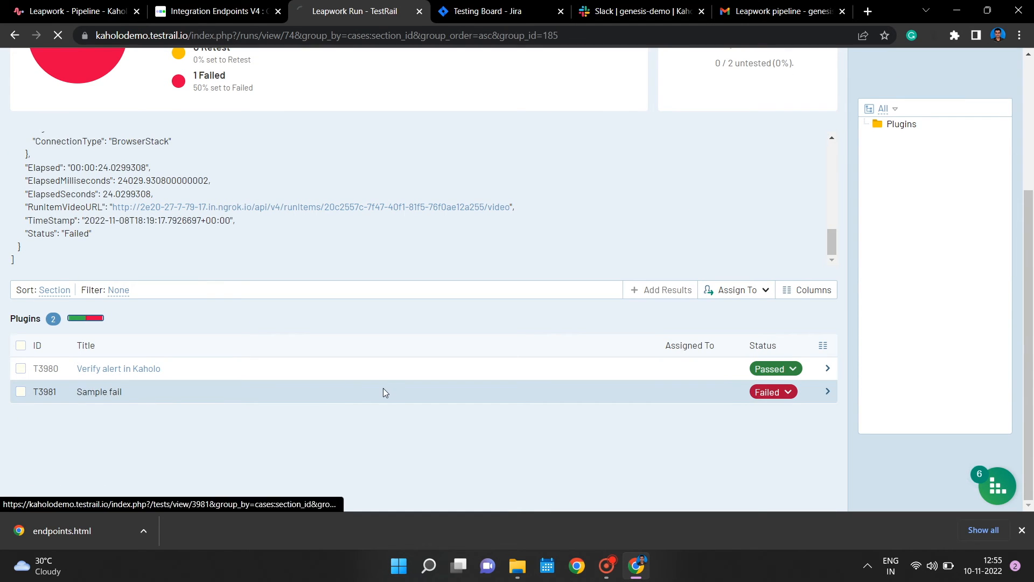
{"action": "scroll", "coordinate": [321, 362], "scroll_direction": "down", "scroll_amount": 3}
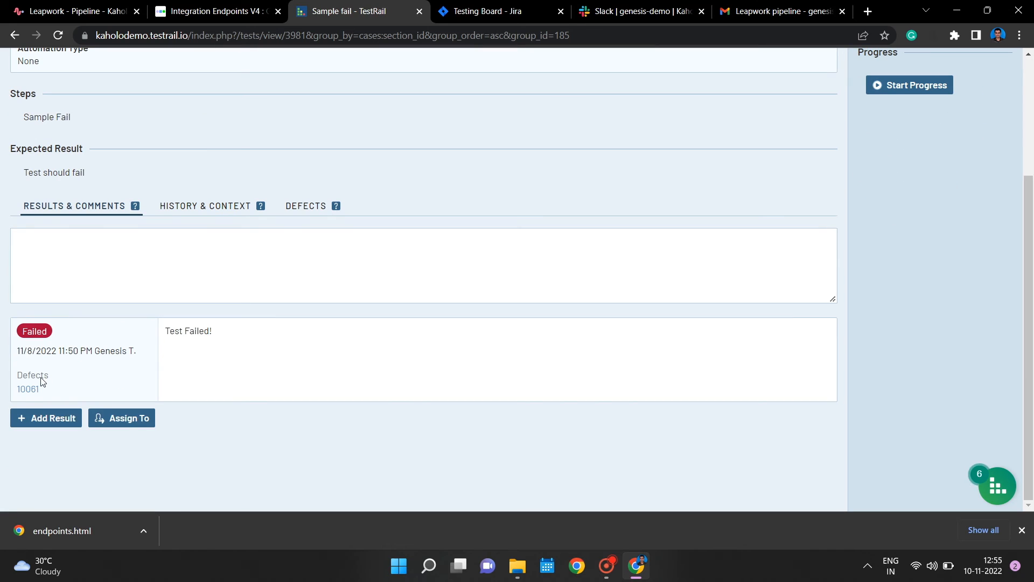
{"action": "mouse_move", "coordinate": [23, 394]}
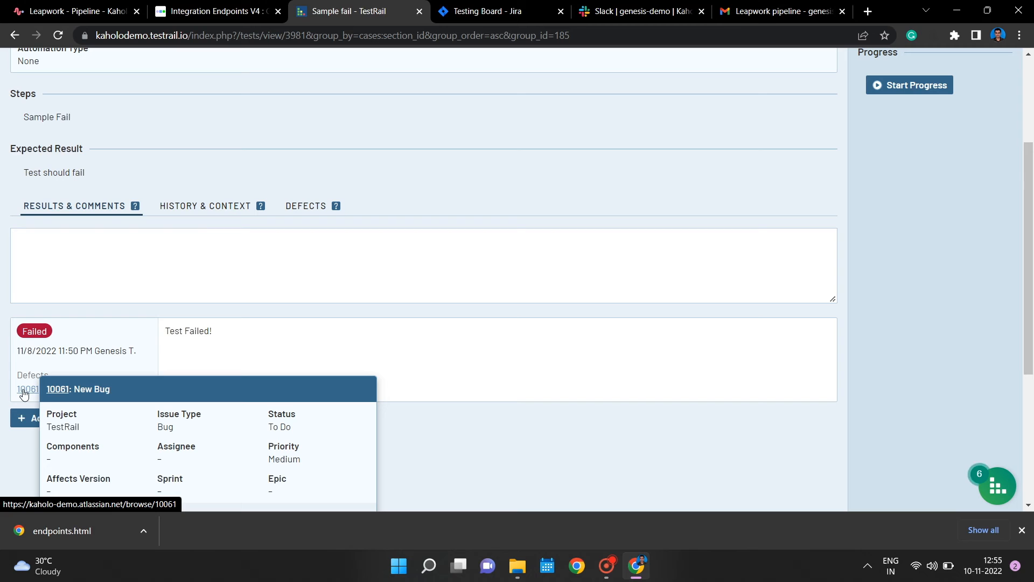
- Switch to the Jira testing board and examine the Leapwork report's description from start to end
{"action": "left_click", "coordinate": [79, 6]}
{"action": "left_click", "coordinate": [467, 5]}
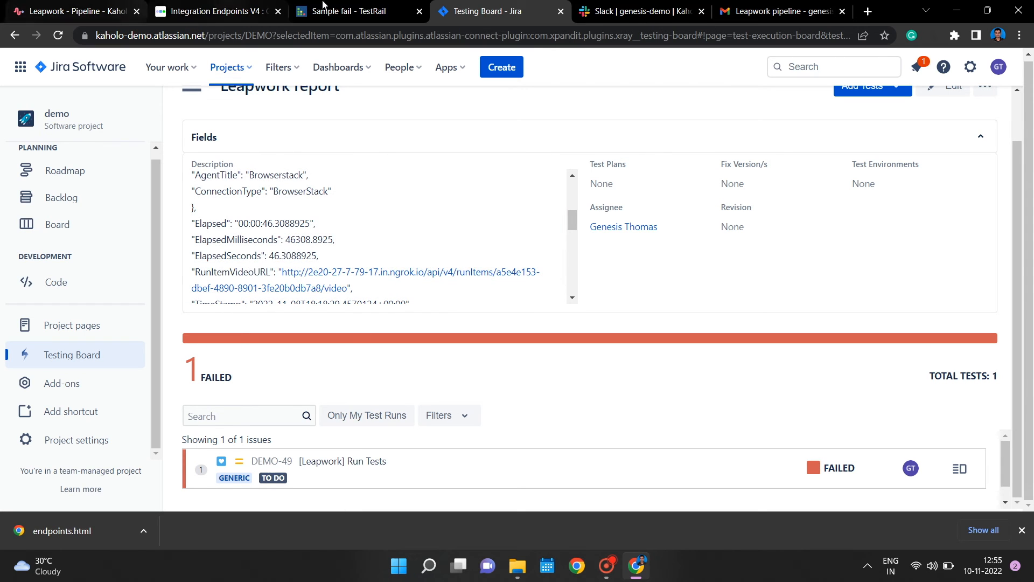
{"action": "left_click", "coordinate": [658, 5]}
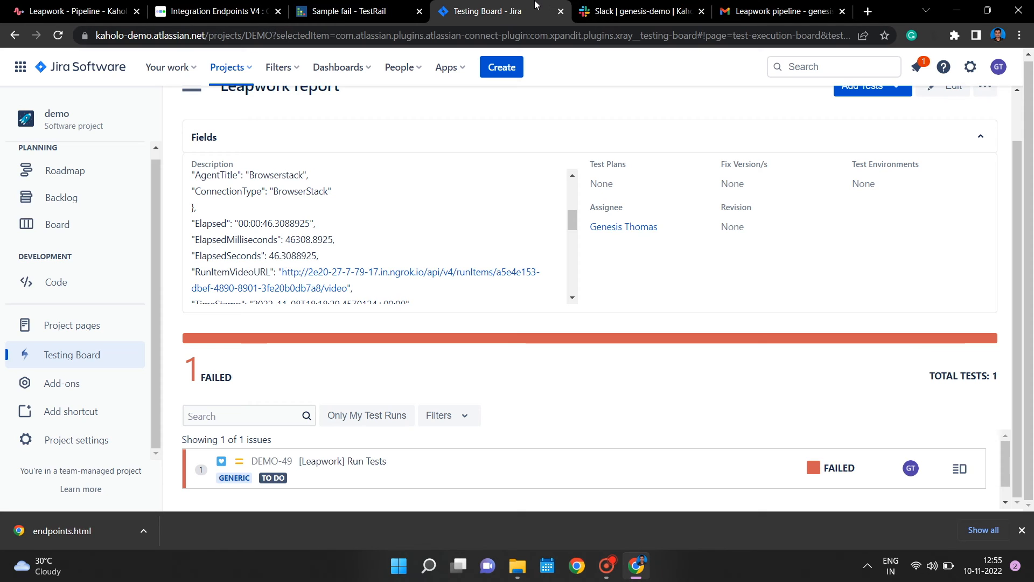
{"action": "left_click", "coordinate": [539, 6]}
{"action": "scroll", "coordinate": [265, 286], "scroll_direction": "up", "scroll_amount": 5}
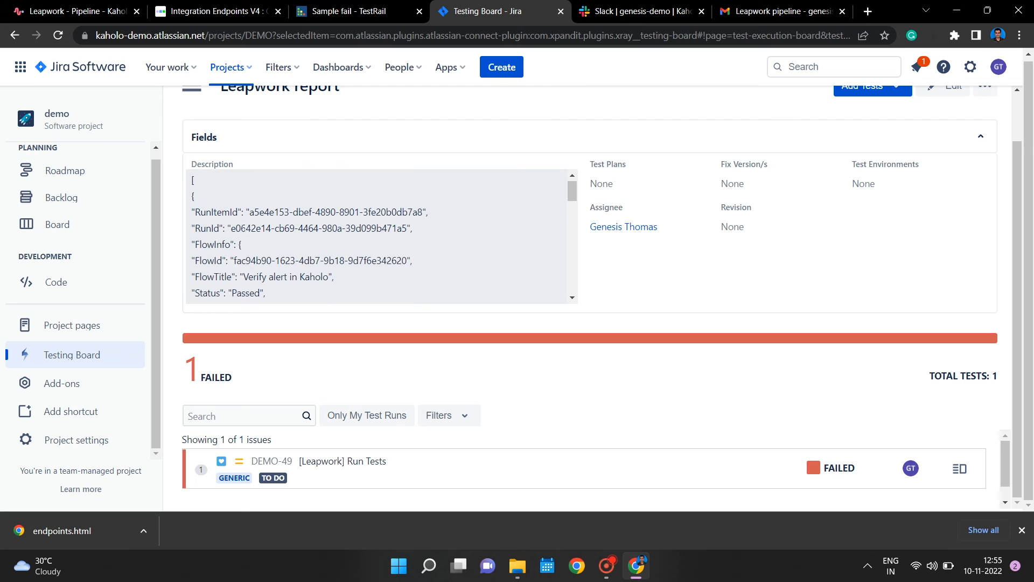
{"action": "left_click_drag", "start_coordinate": [572, 190], "coordinate": [584, 284]}
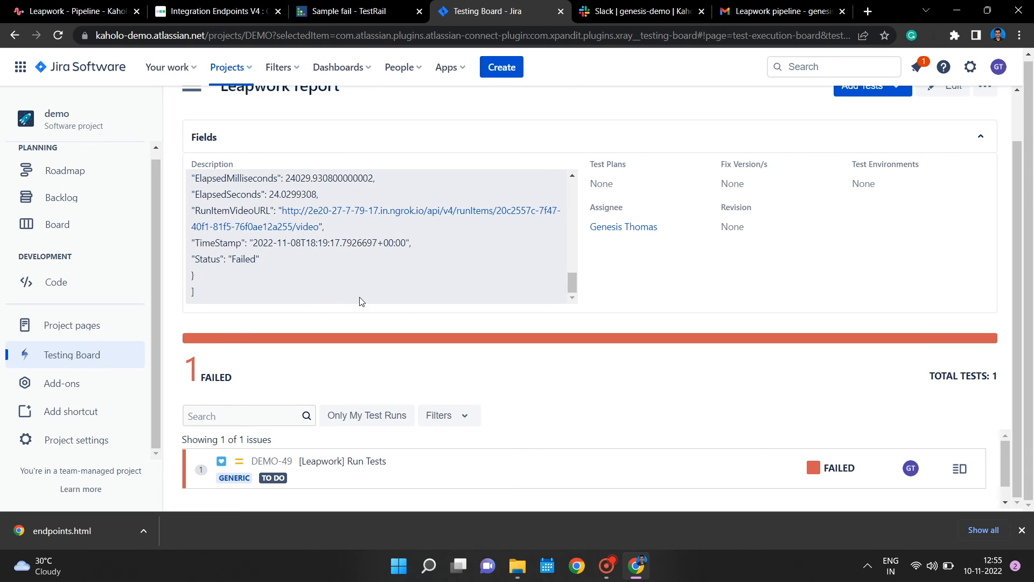
- Examine the slack and mail action results in Kaholo, and check the delivered messages in Slack's genesis-demo channel and Gmail
{"action": "left_click", "coordinate": [62, 7]}
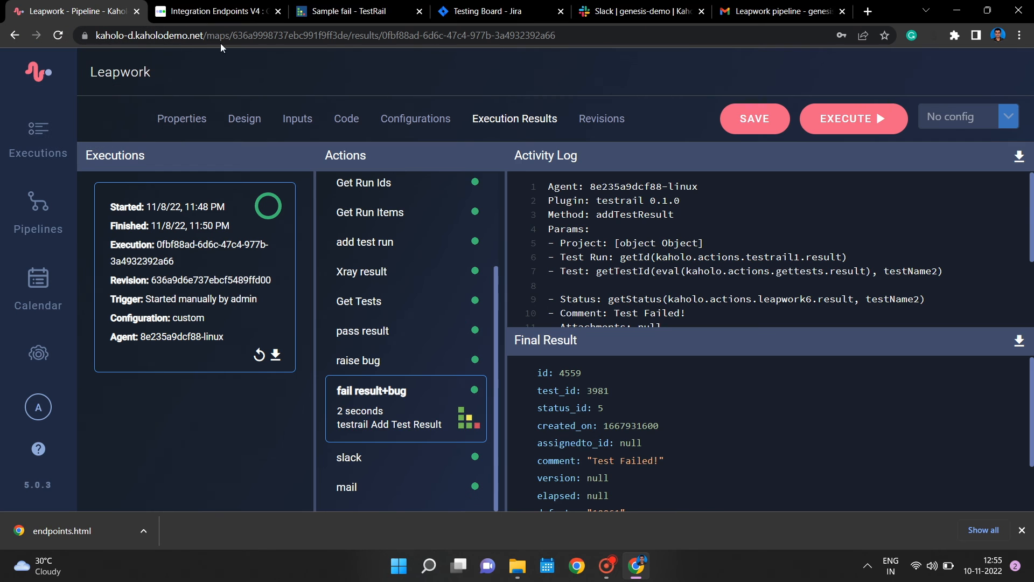
{"action": "left_click", "coordinate": [397, 458]}
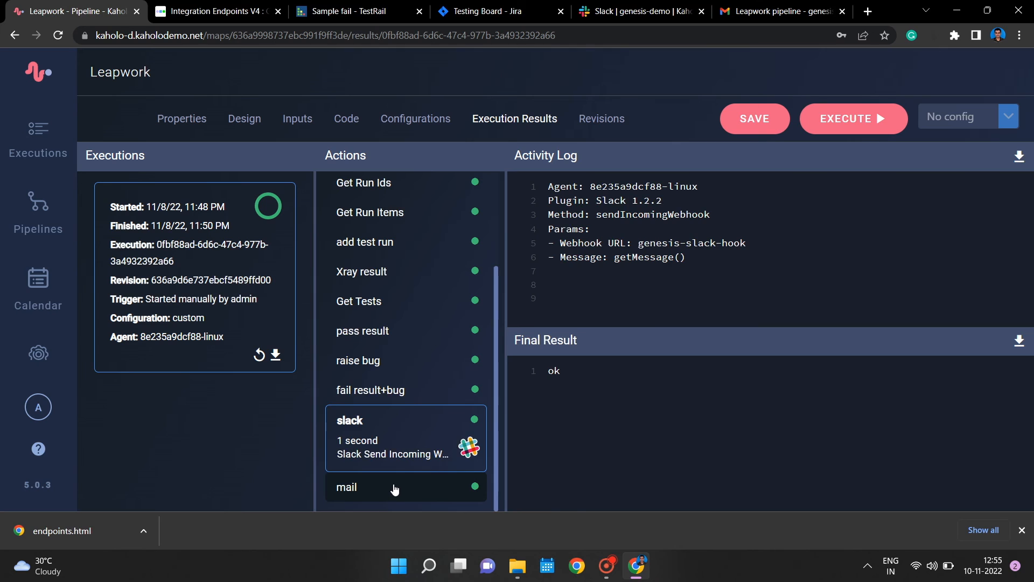
{"action": "left_click", "coordinate": [377, 487]}
{"action": "left_click", "coordinate": [614, 10]}
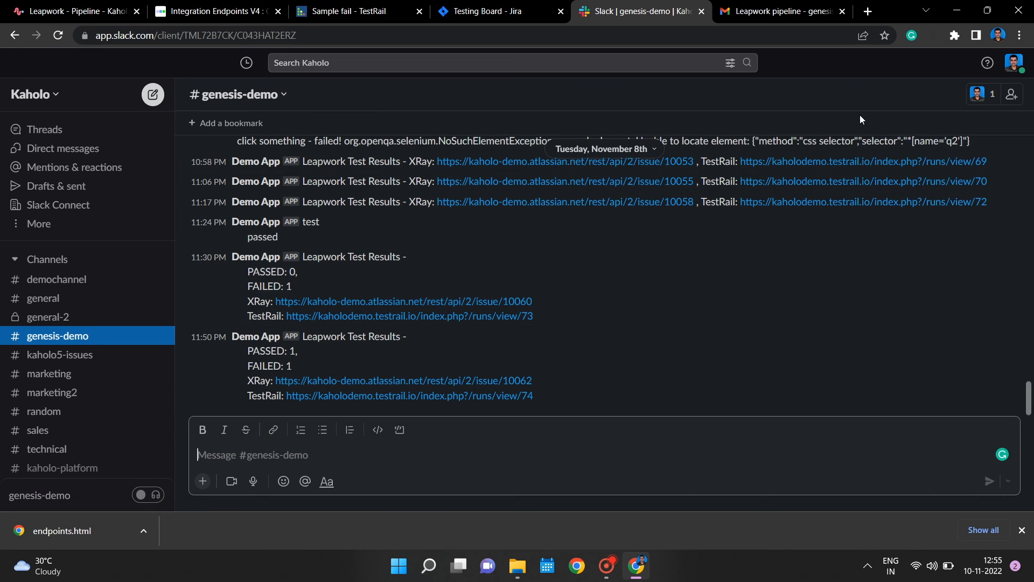
{"action": "left_click", "coordinate": [800, 7]}
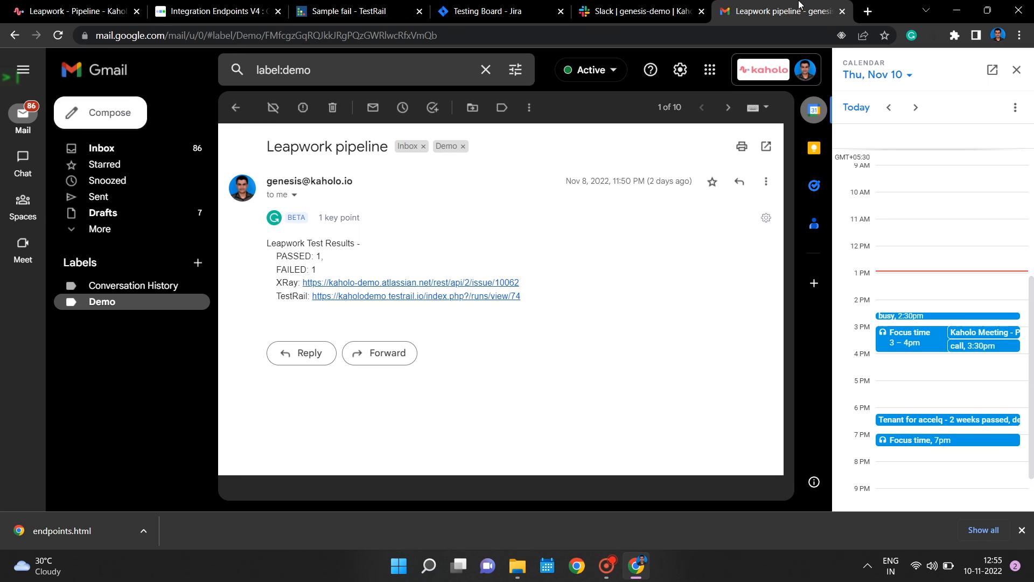
- Return to the Leapwork pipeline in Kaholo and open its design
{"action": "left_click", "coordinate": [85, 5]}
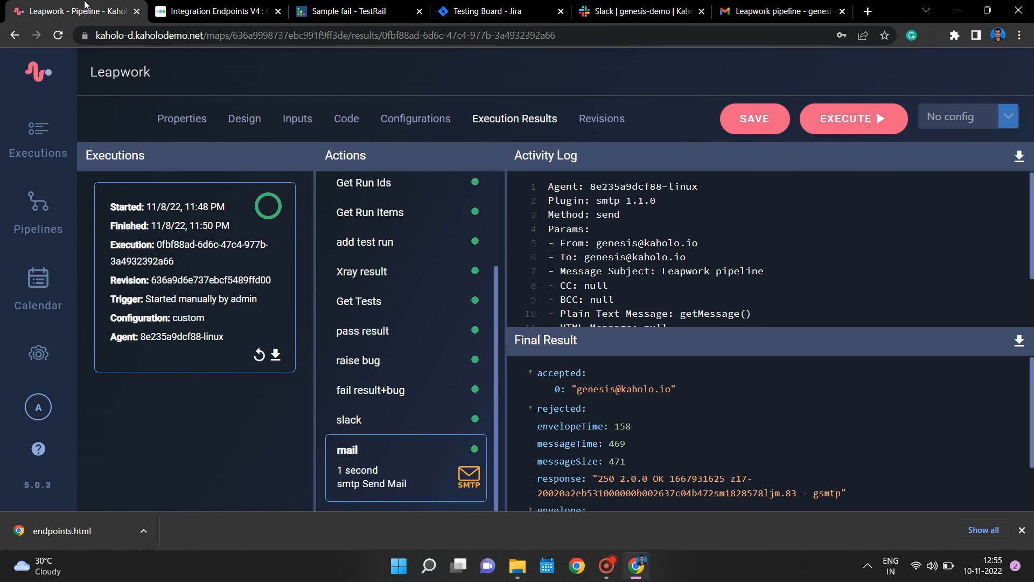
{"action": "left_click", "coordinate": [244, 120]}
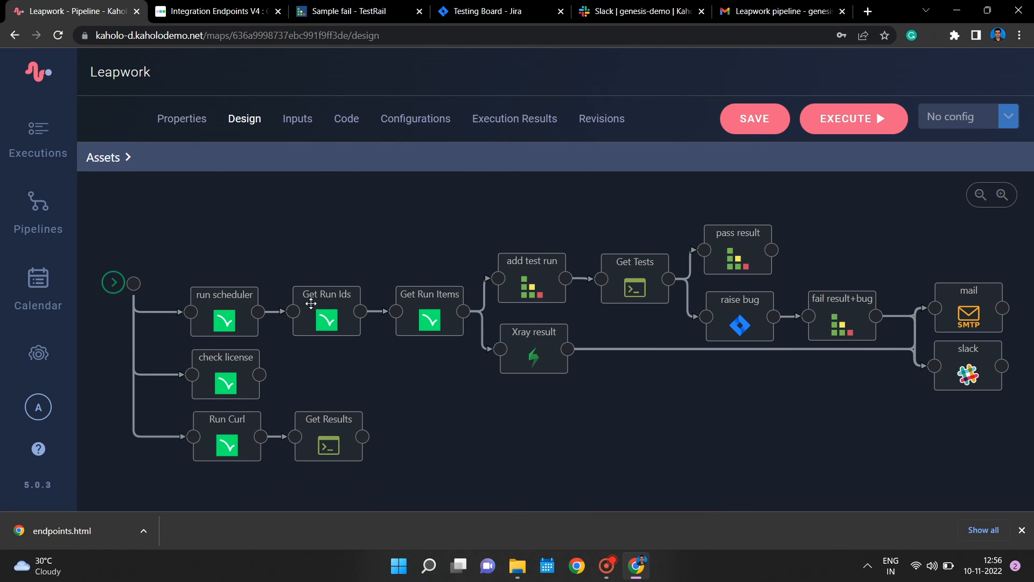